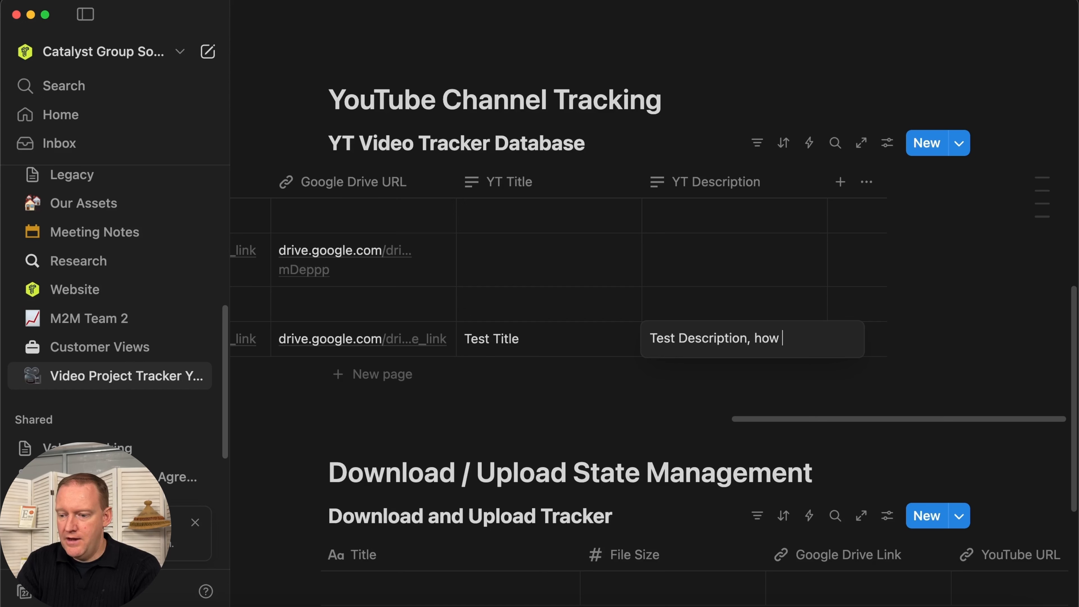
- Complete the last row's YT Description as "Test Description, how good is this channel. You should definitely sign up to it!"
type("good is this c")
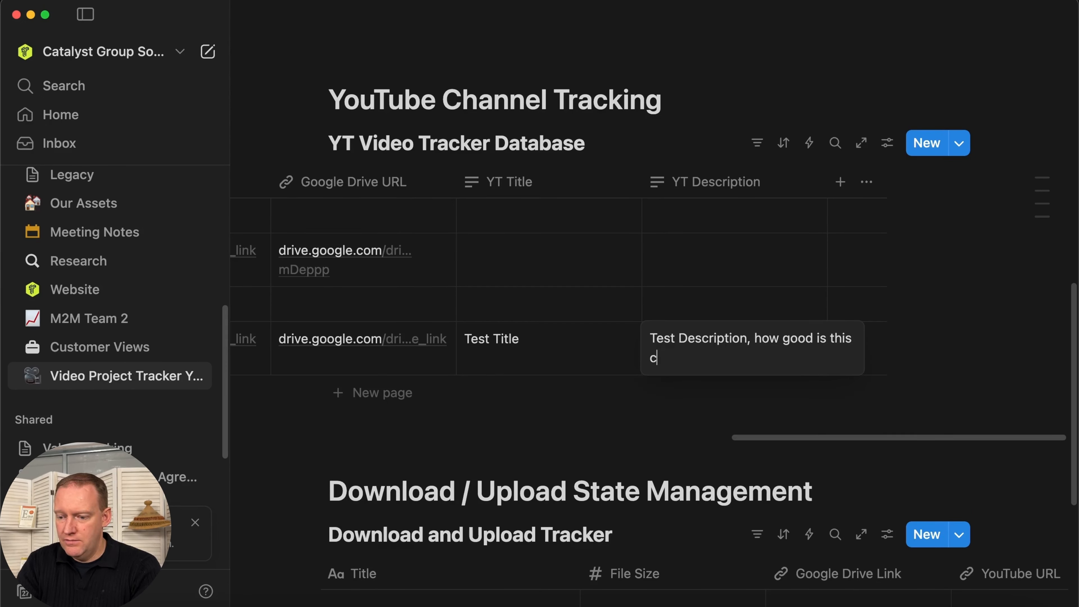
type("hannel. Y")
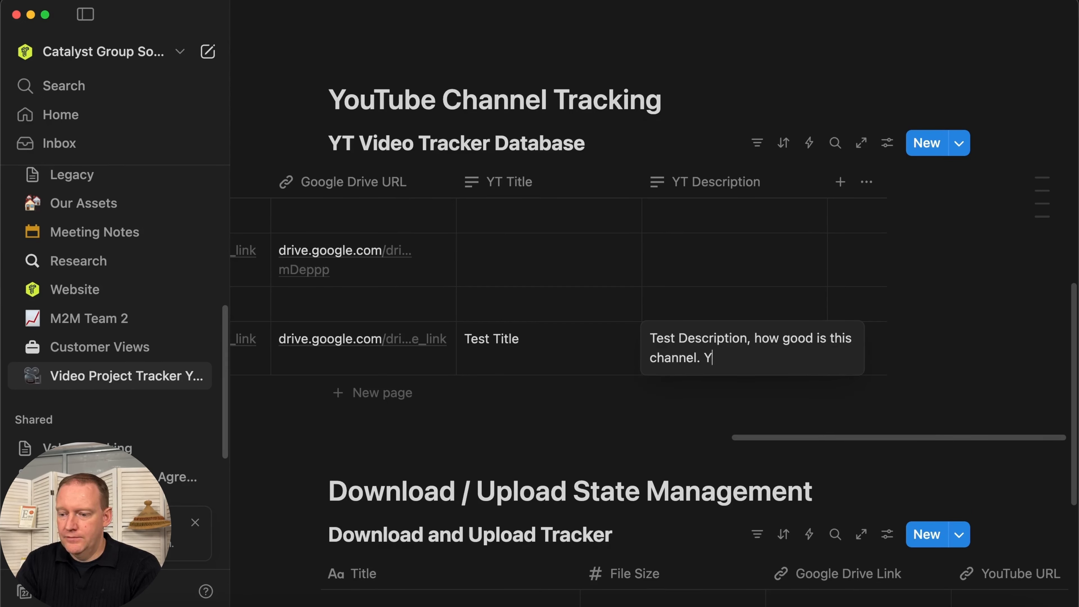
type("ou should definiti")
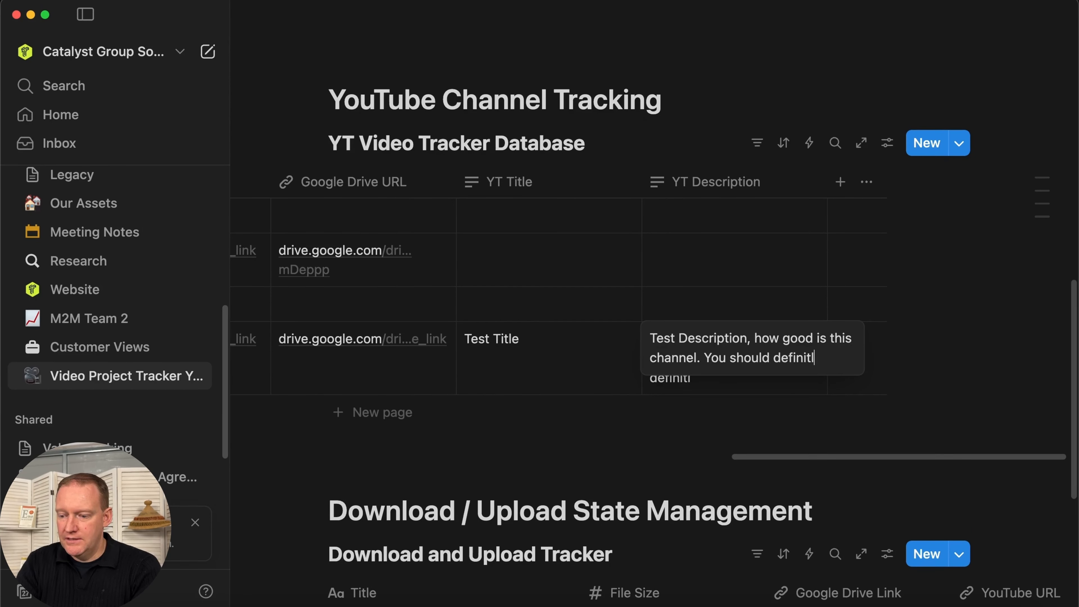
type("ely sign up to")
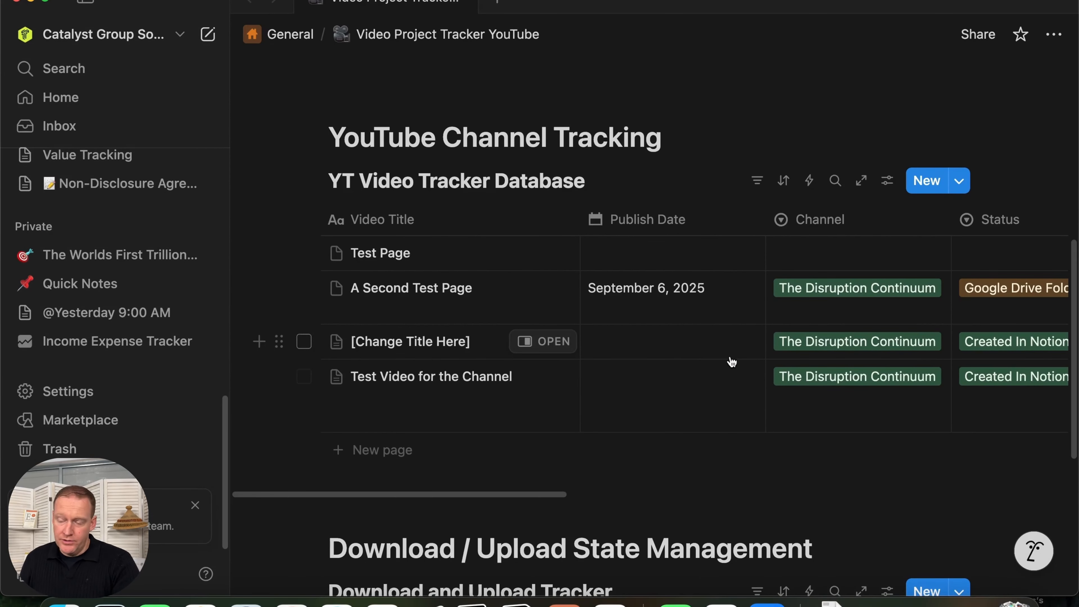
- Set the status of the "Test Video for the Channel" row to Editing
scroll(742, 361, "right", 5)
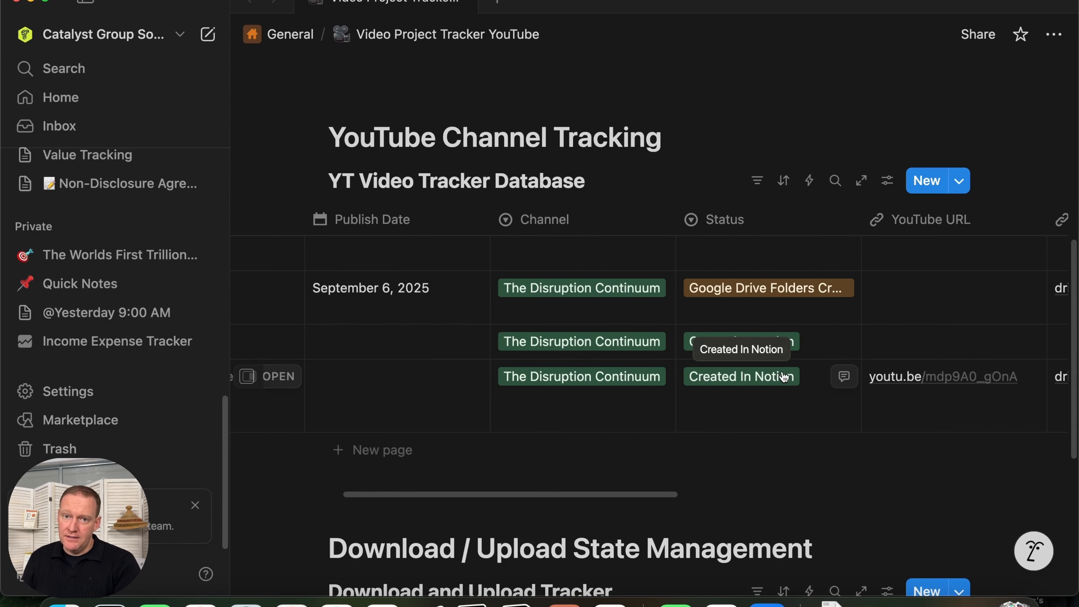
scroll(784, 377, "right", 2)
left_click(706, 421)
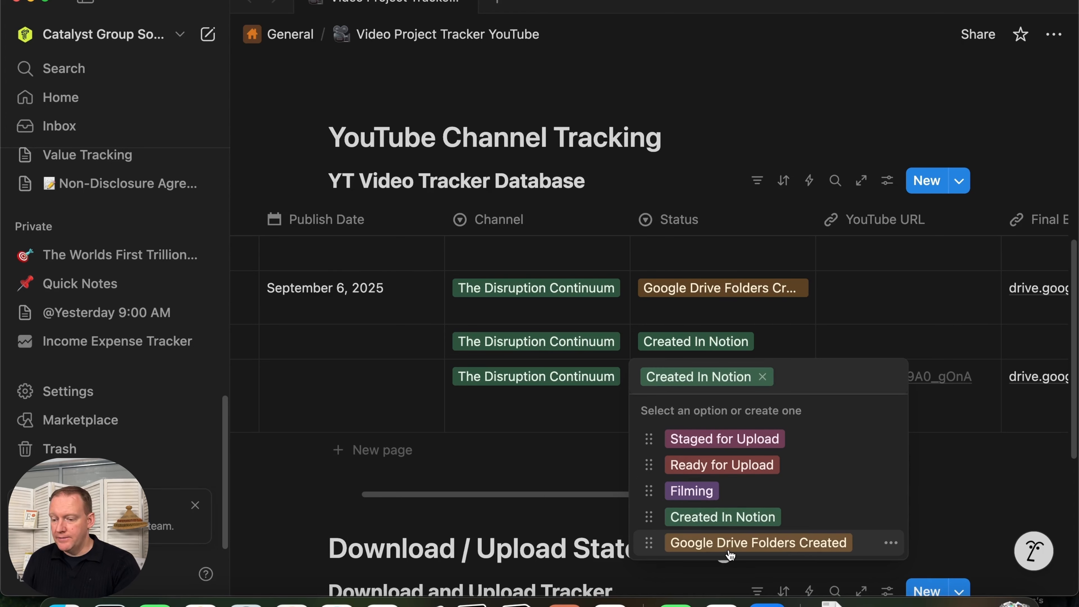
left_click(763, 377)
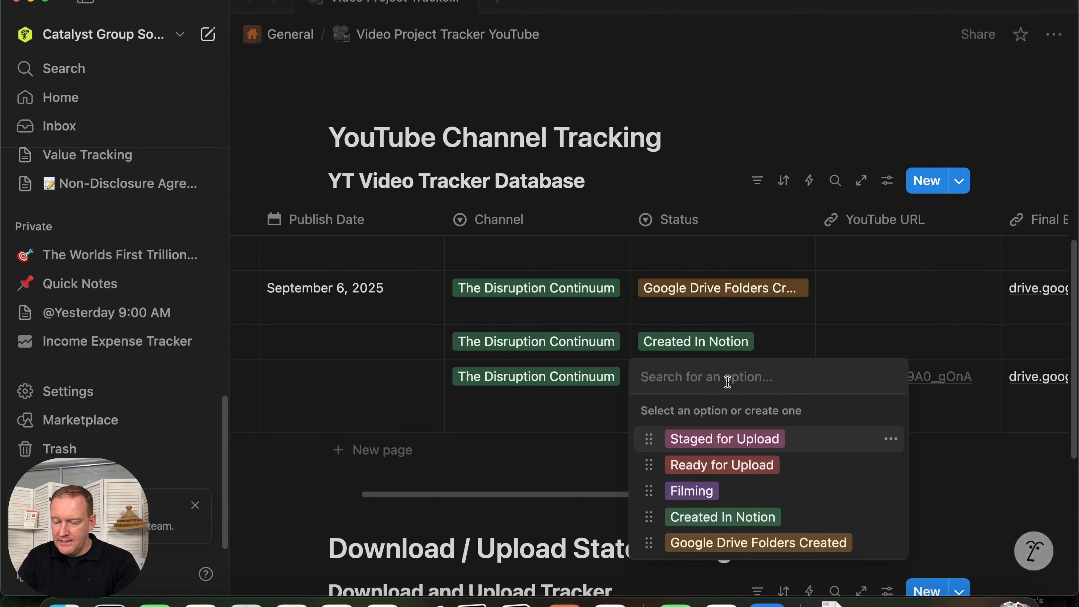
type("Editing")
key("Return")
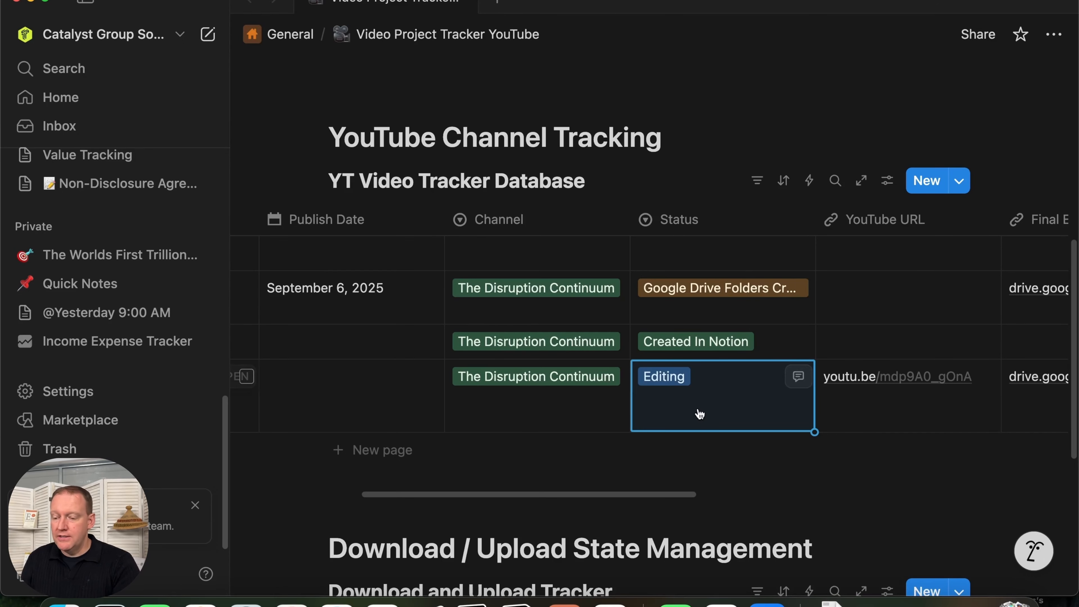
- Clear the status of the "Test Video for the Channel" row and assign a new option named Requires YT Information
left_click(712, 401)
left_click(713, 400)
left_click(697, 151)
type("Requires")
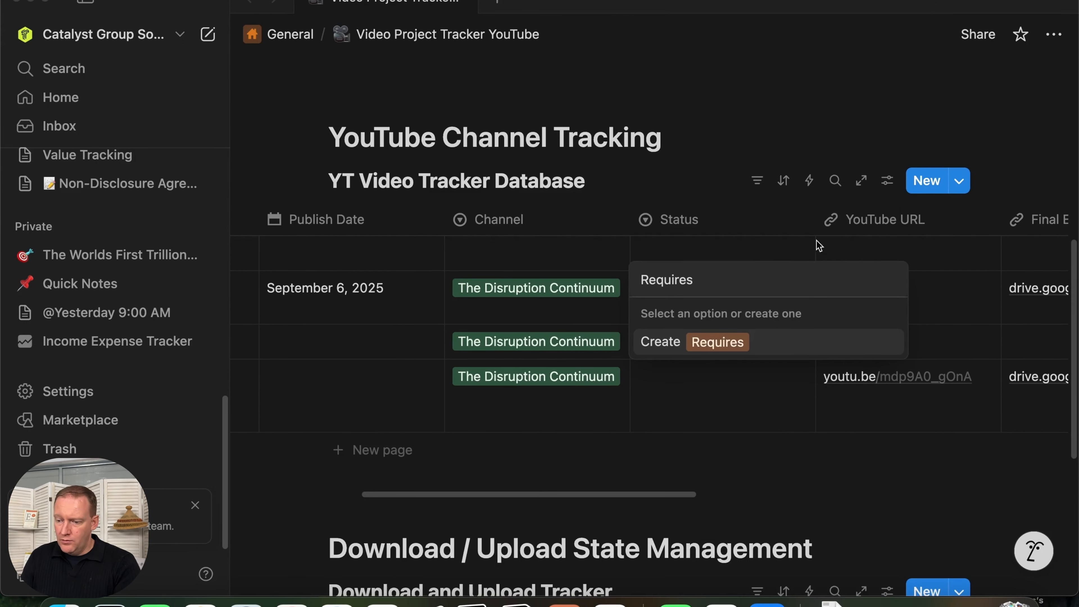
type(" YT ")
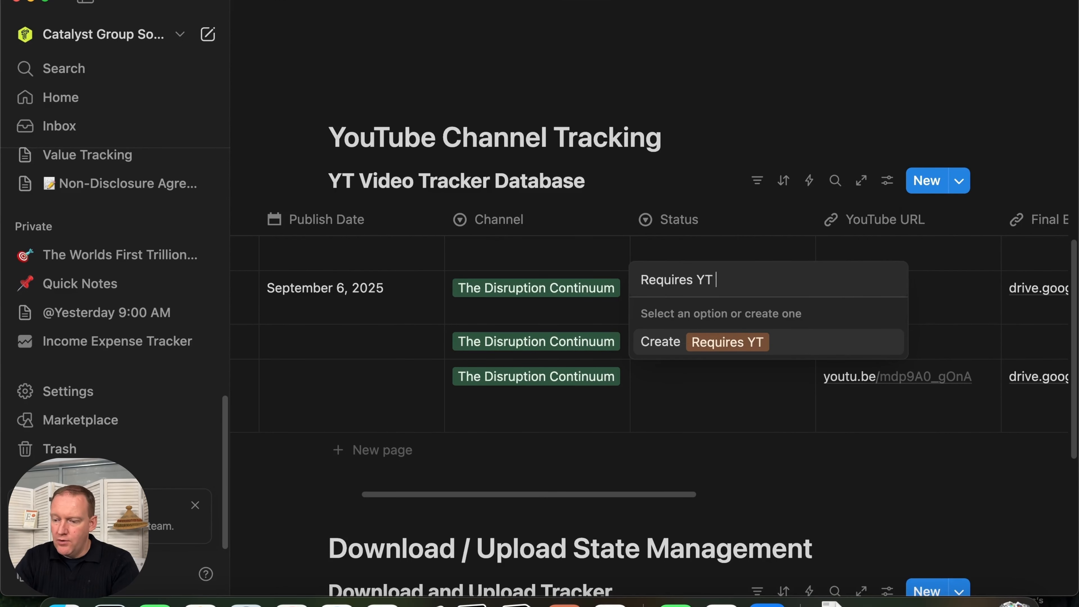
type("Information")
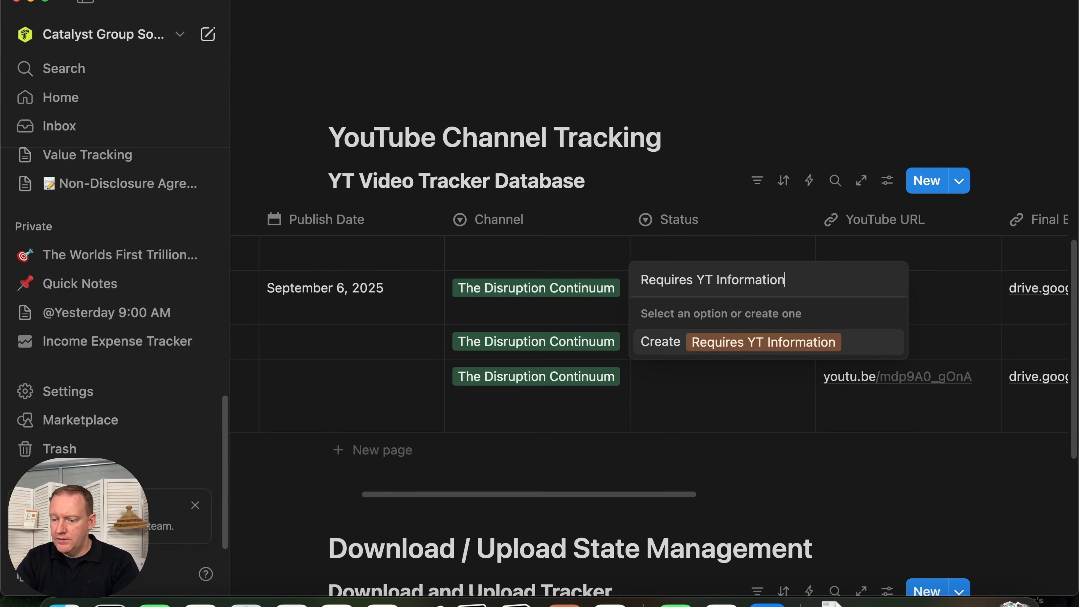
key("Return")
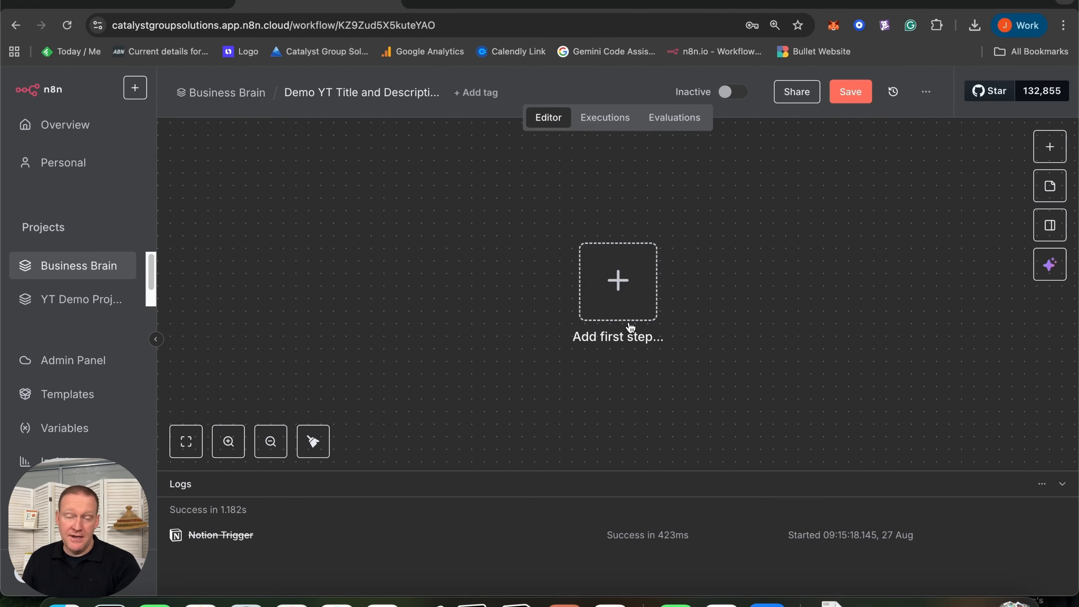
- In the n8n workflow, add the Notion trigger "On page updated in database" as the first step
left_click(650, 316)
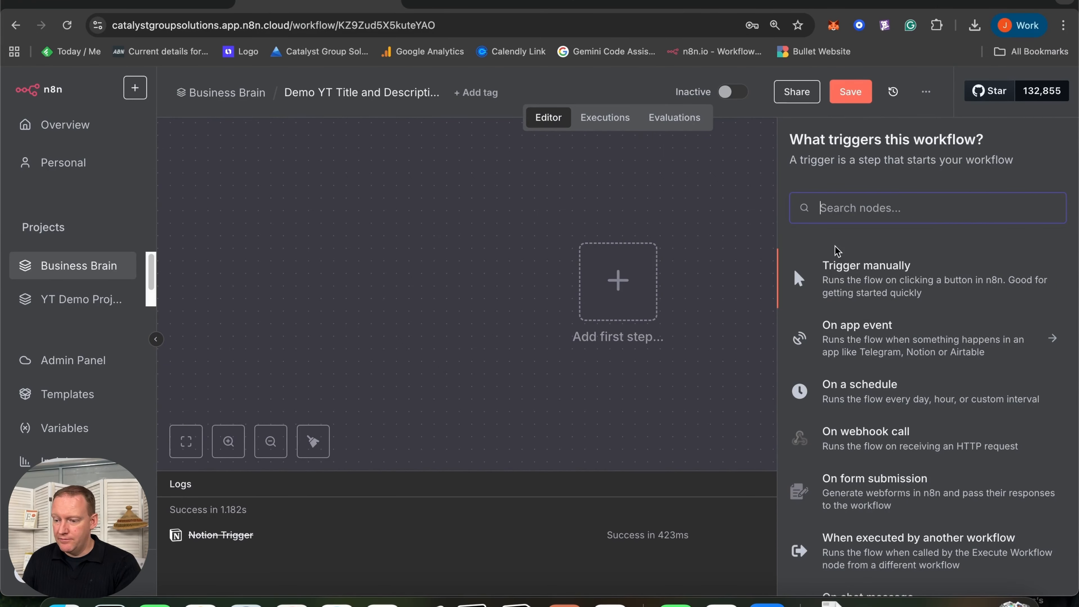
type("Notion")
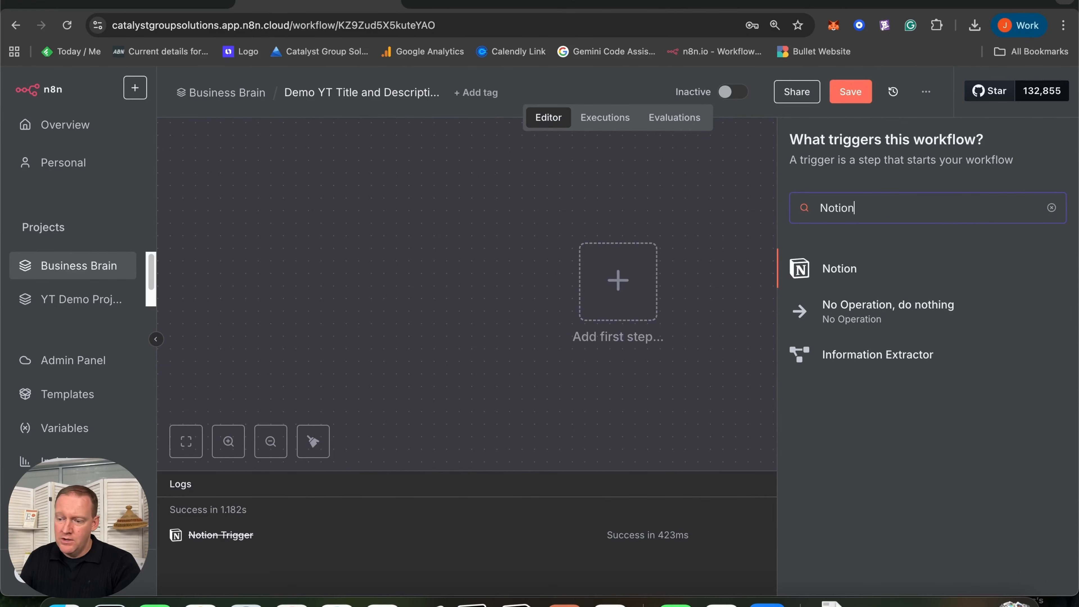
left_click(855, 278)
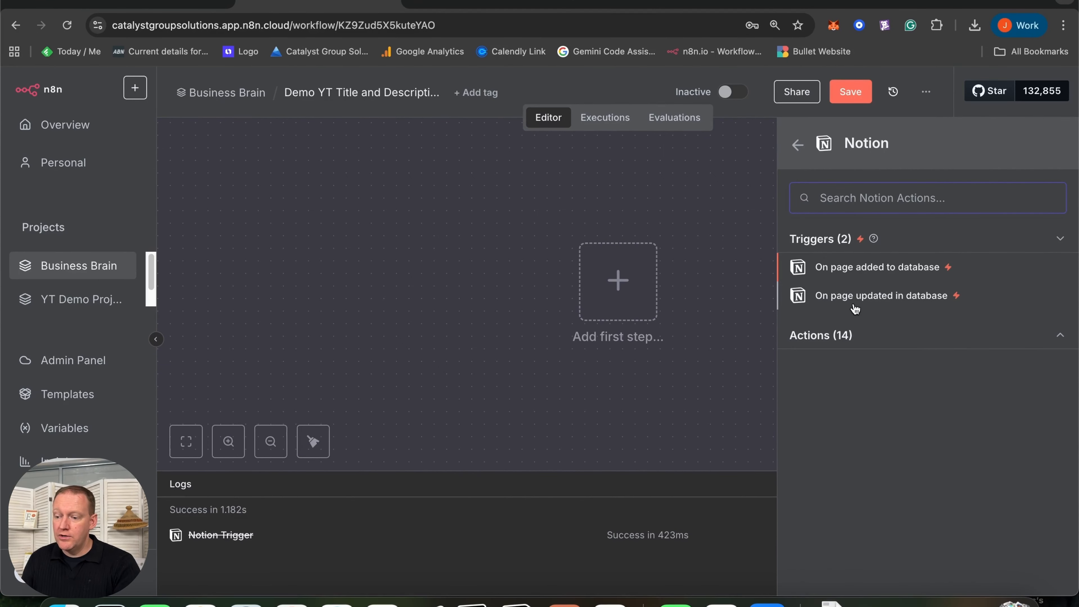
left_click(857, 299)
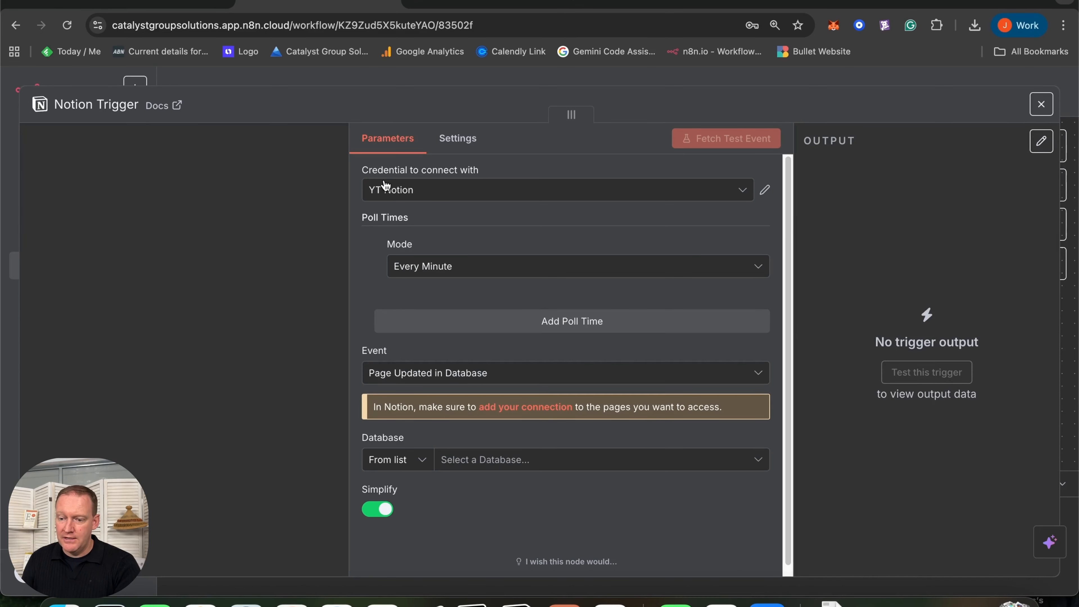
- Choose YT Video Tracker Database as the Notion Trigger's database, checking the database name in Notion
scroll(646, 378, "down", 1)
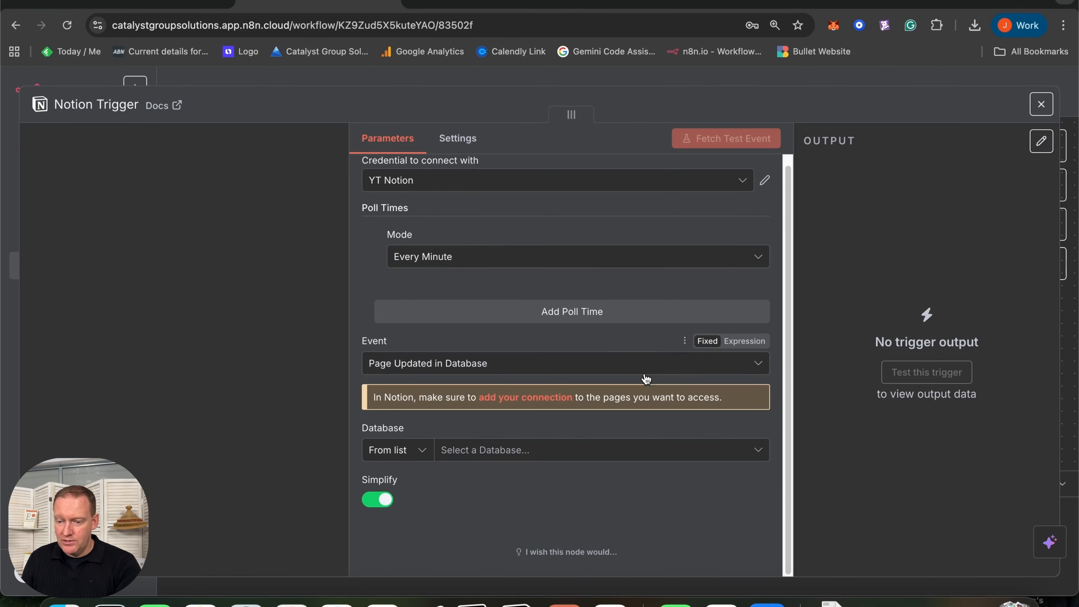
left_click(499, 449)
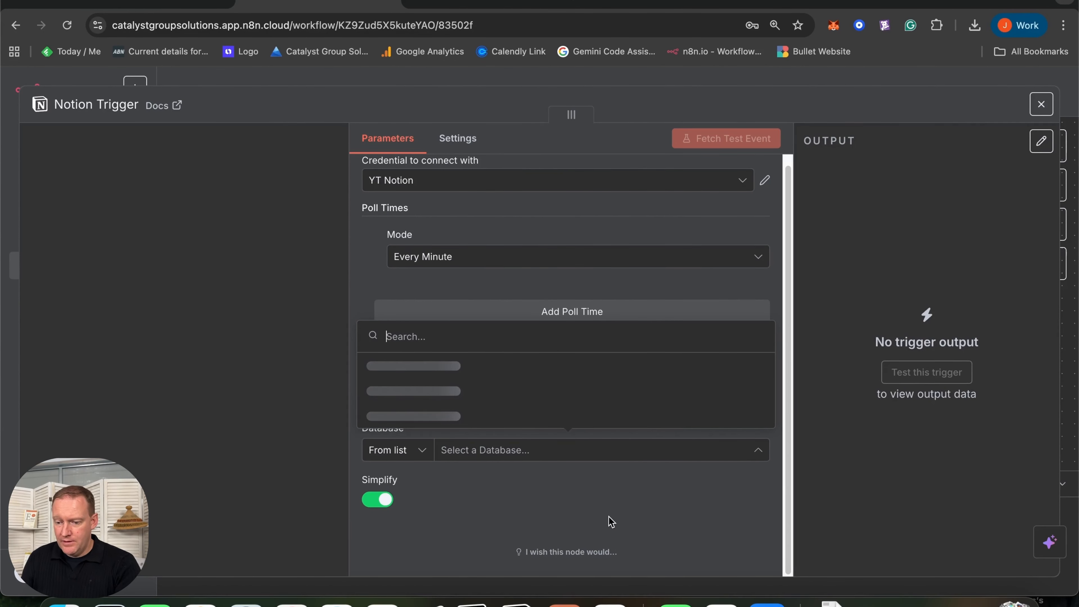
type("YT")
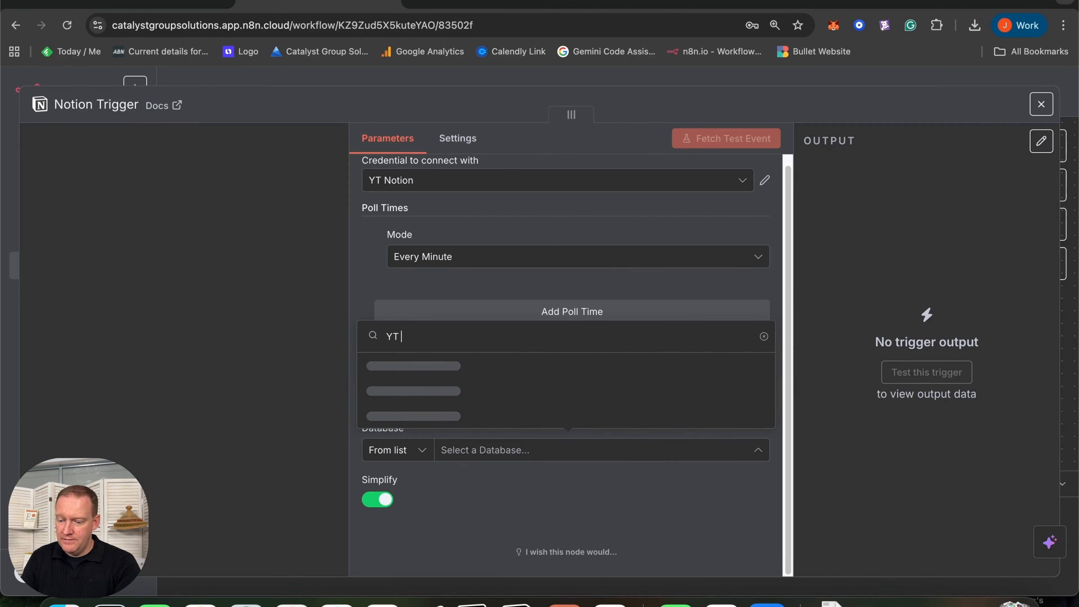
key("super+Tab")
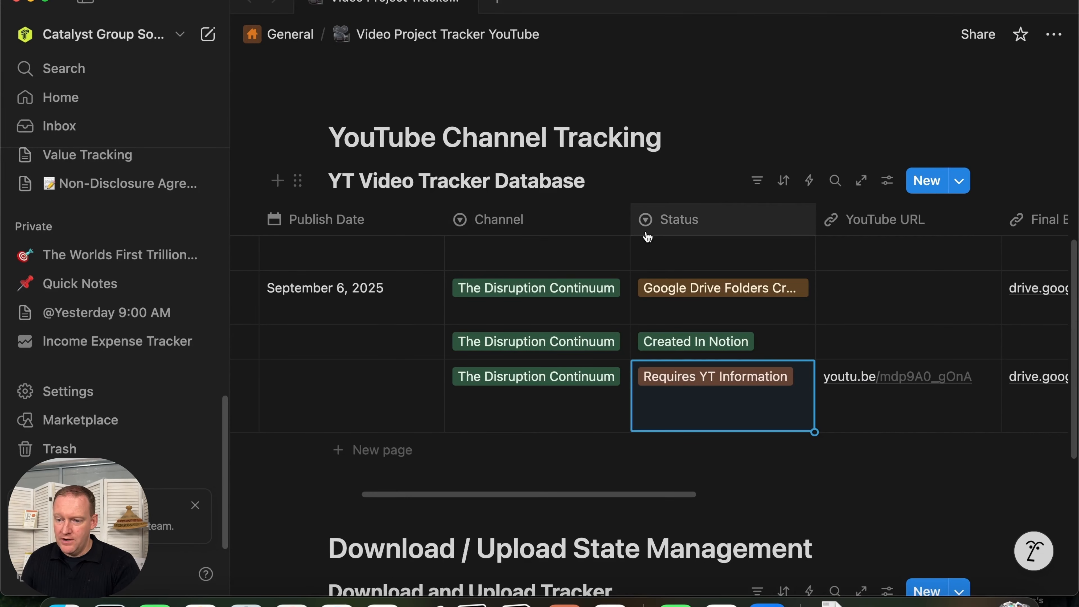
key("super+Tab")
type("Video Tracker")
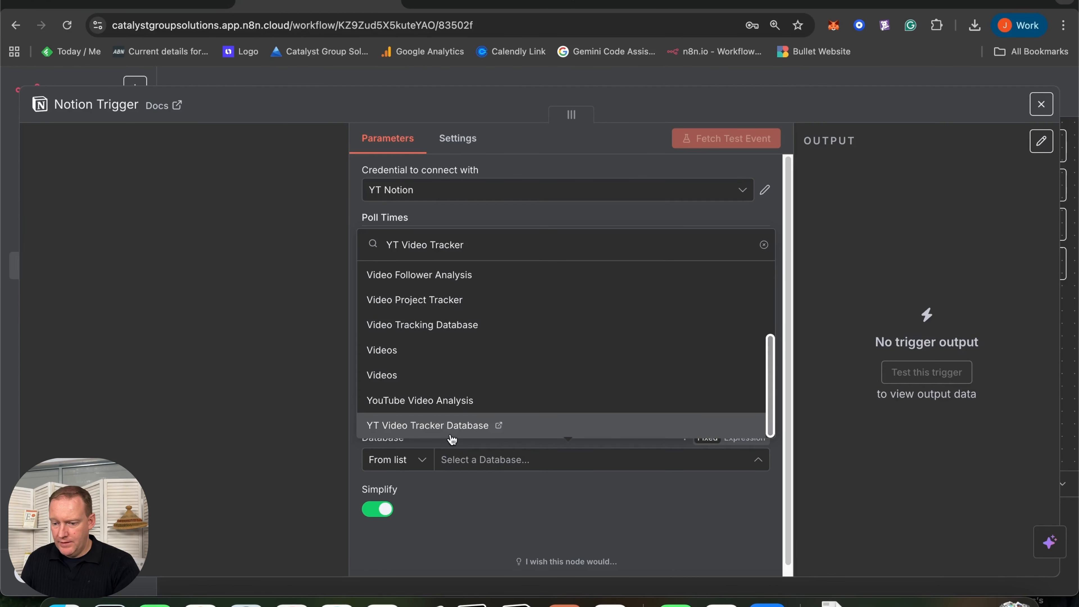
left_click(452, 429)
- Set the Notion Trigger's poll mode to Every Day, fetch a test event and return to the canvas
left_click(545, 268)
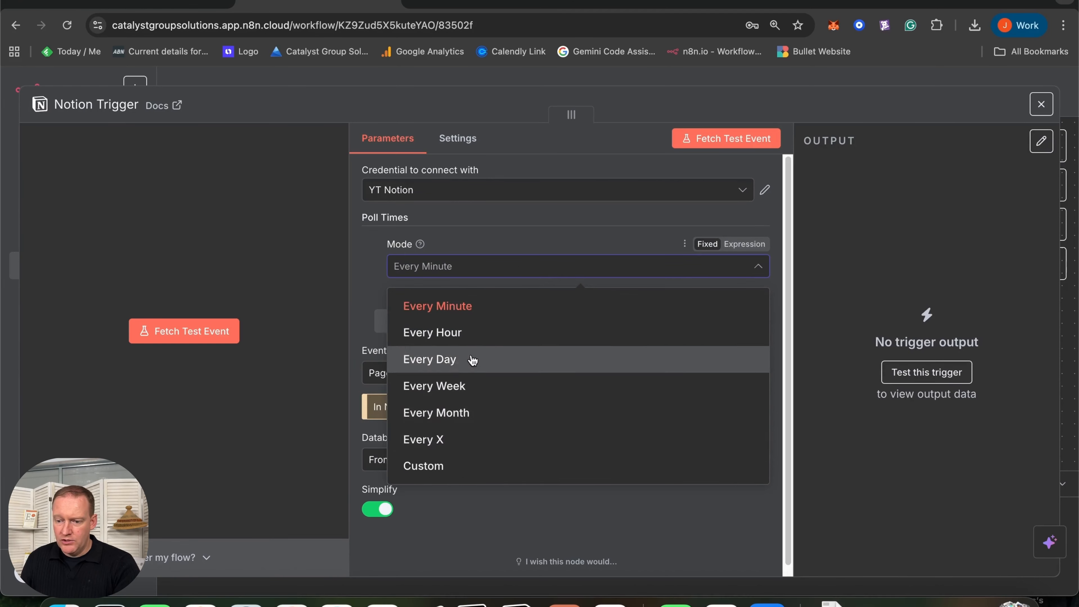
left_click(460, 364)
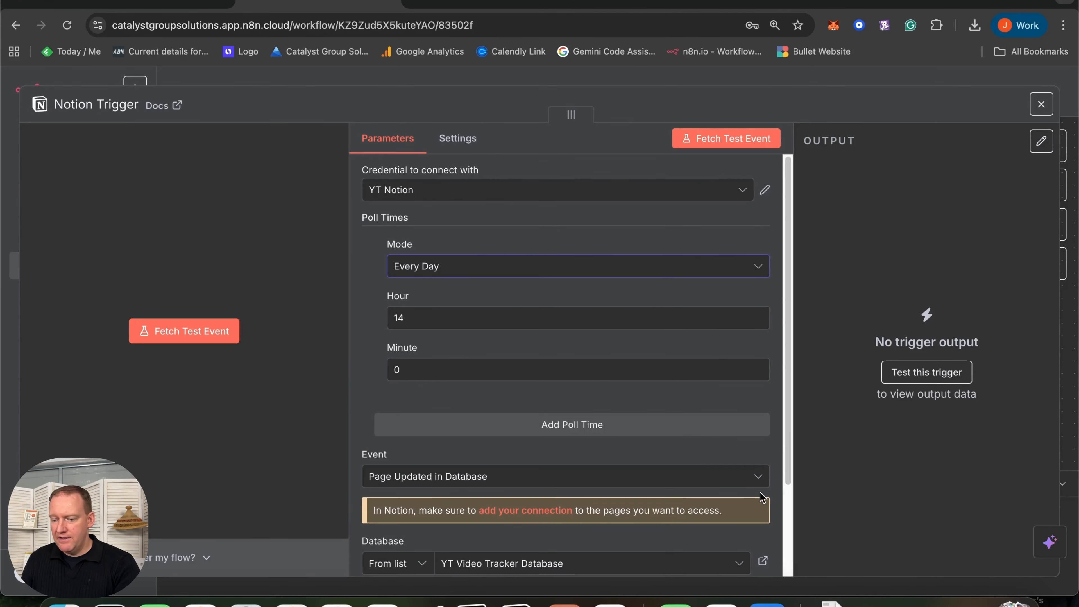
scroll(697, 495, "down", 3)
left_click(184, 331)
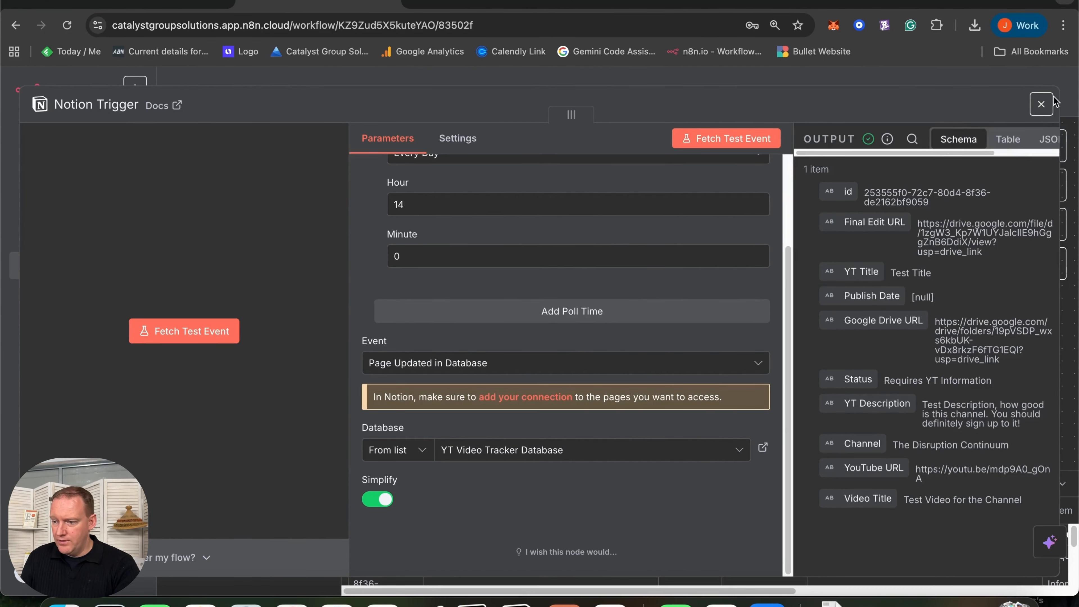
left_click(1041, 104)
- Add an If node after the Notion Trigger
left_click(1002, 293)
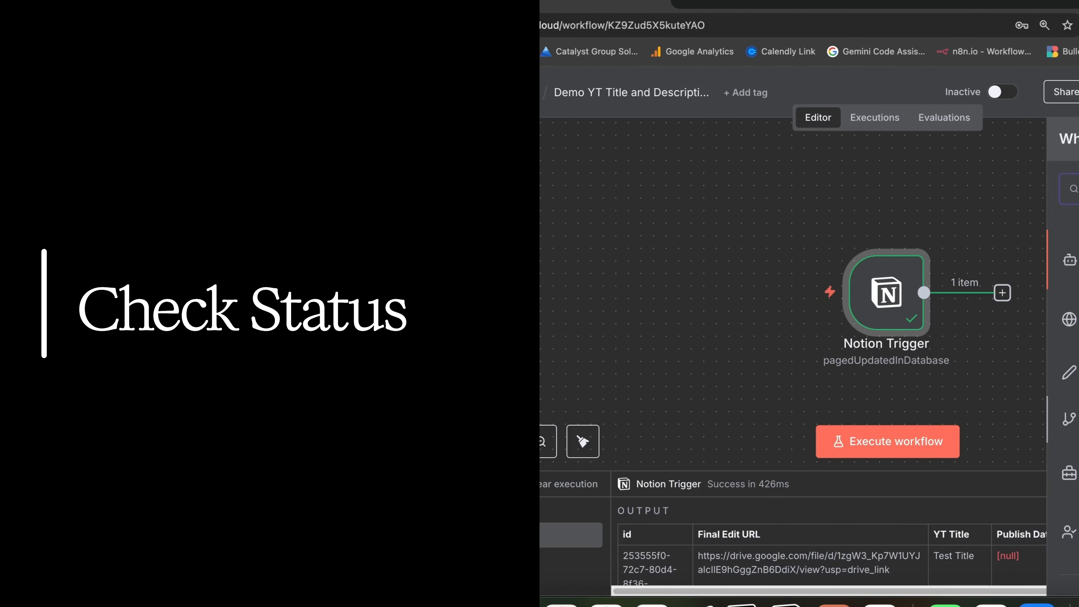
type("if")
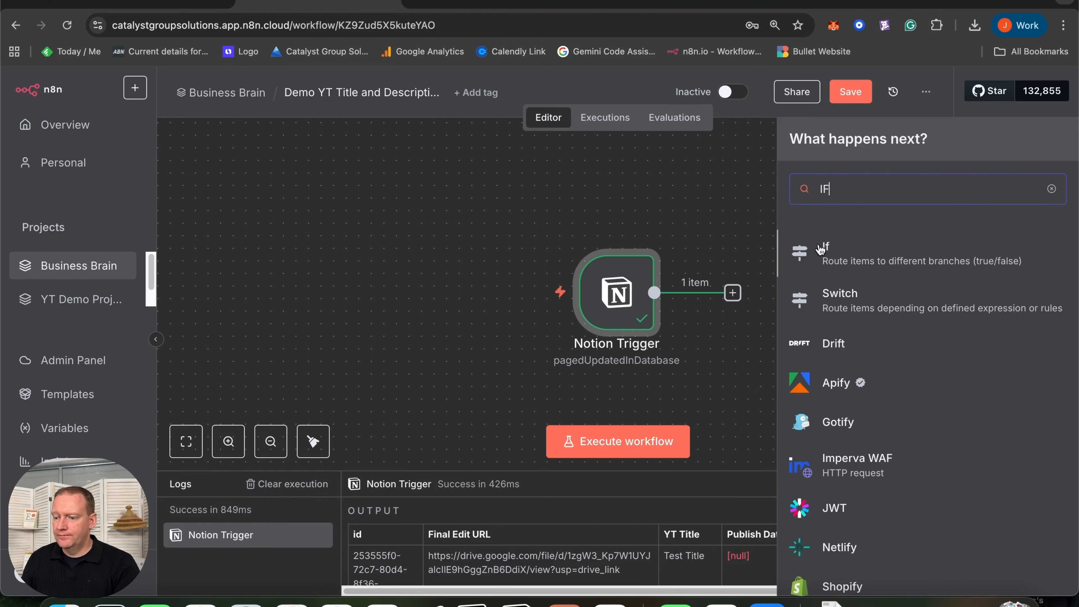
left_click(822, 249)
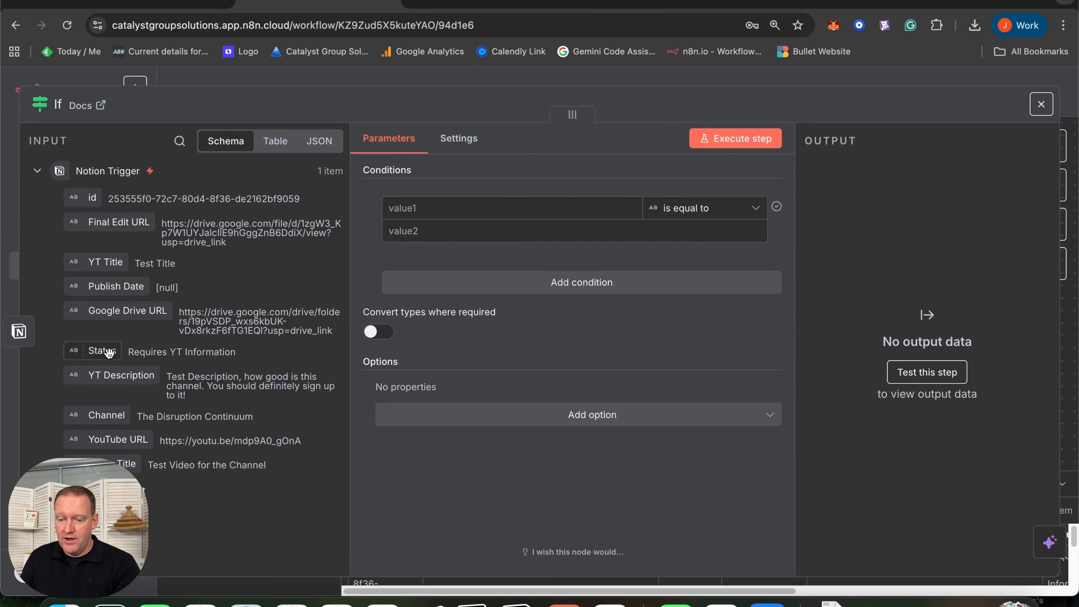
- Set the If condition to the trigger's Status is equal to "Requires YT Information", execute the step and close the node
left_click_drag(104, 355, 440, 208)
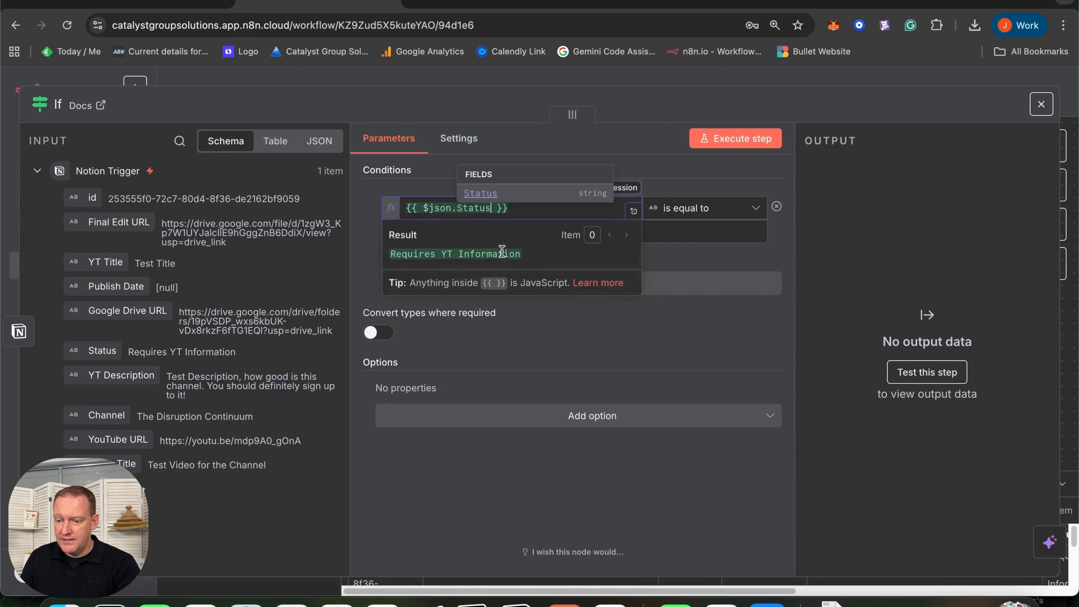
left_click(702, 268)
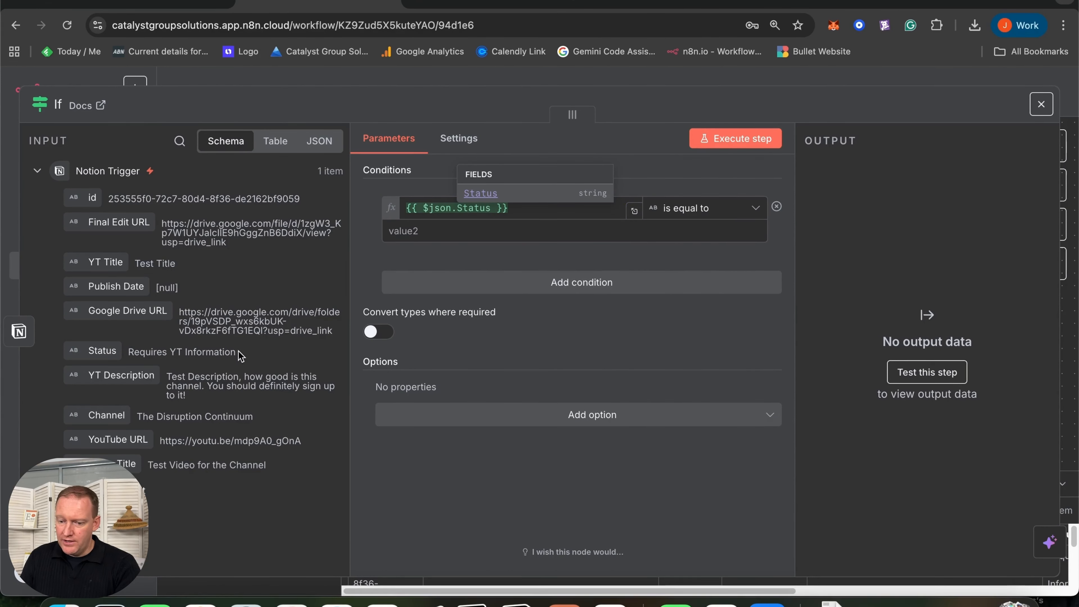
left_click_drag(239, 351, 141, 349)
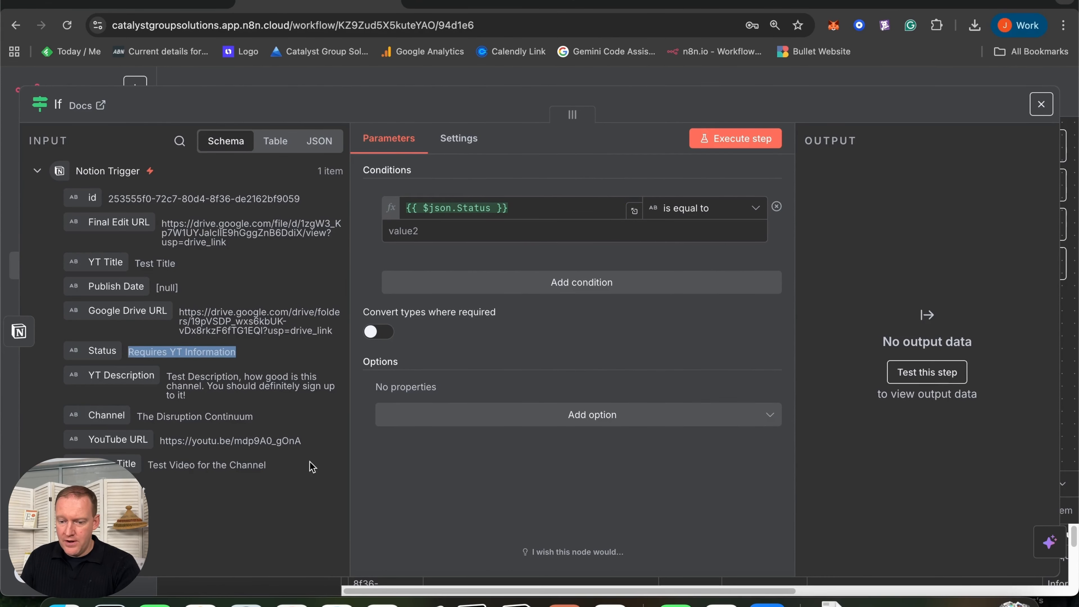
left_click(421, 230)
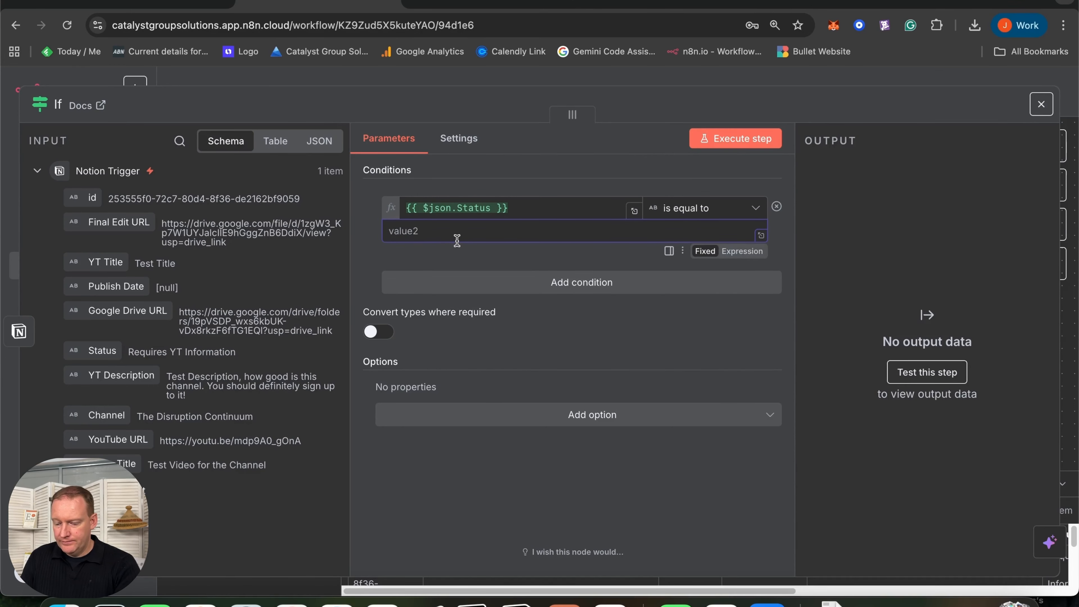
type("Requires YT Information")
left_click(754, 137)
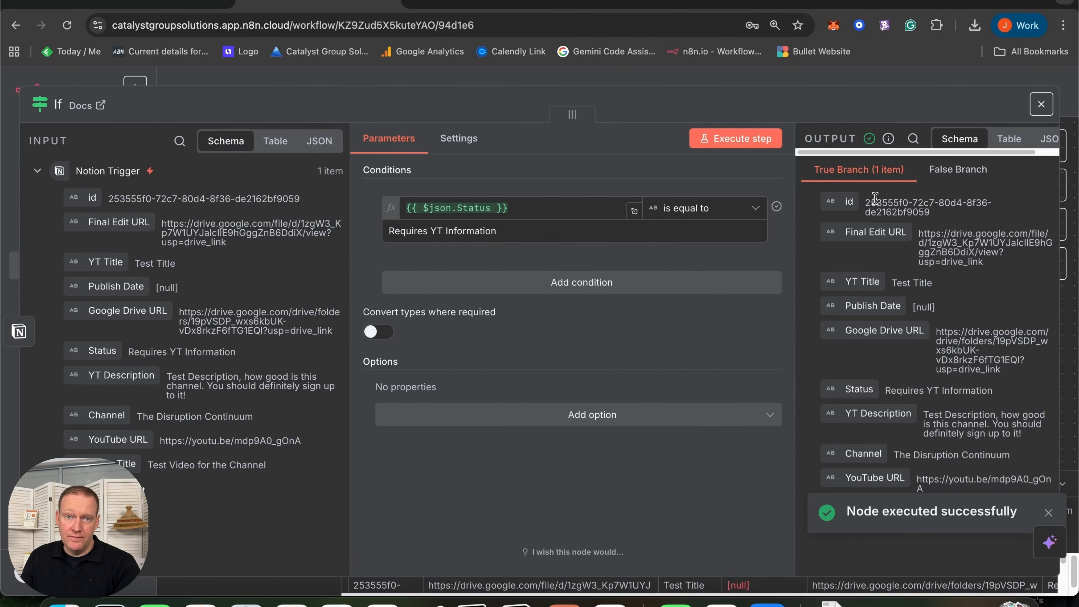
left_click(1041, 104)
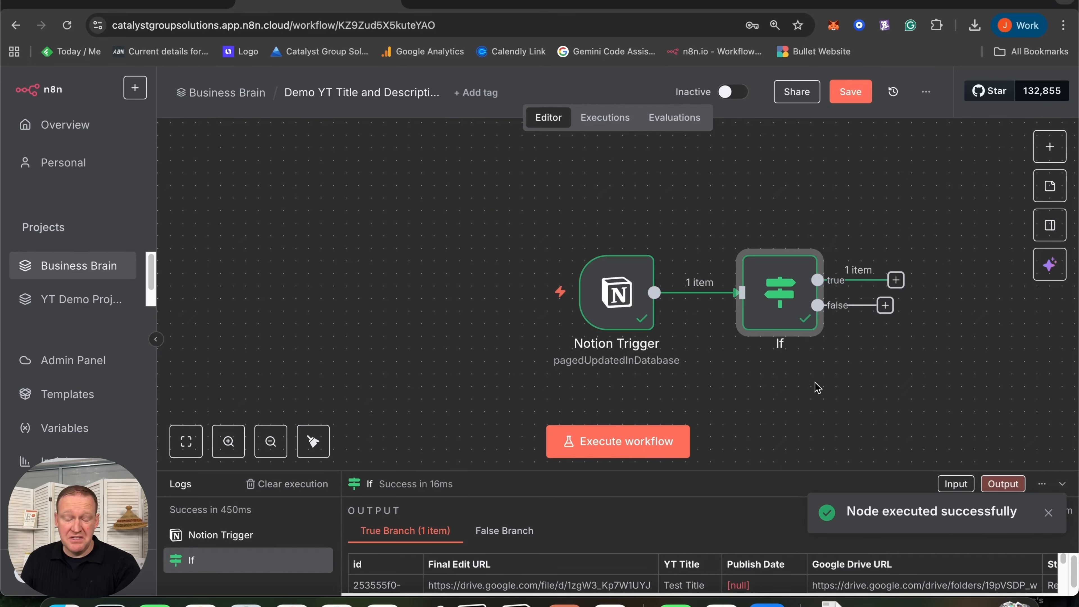
- Add a second If node on the true branch of the existing If node
scroll(830, 375, "right", 10)
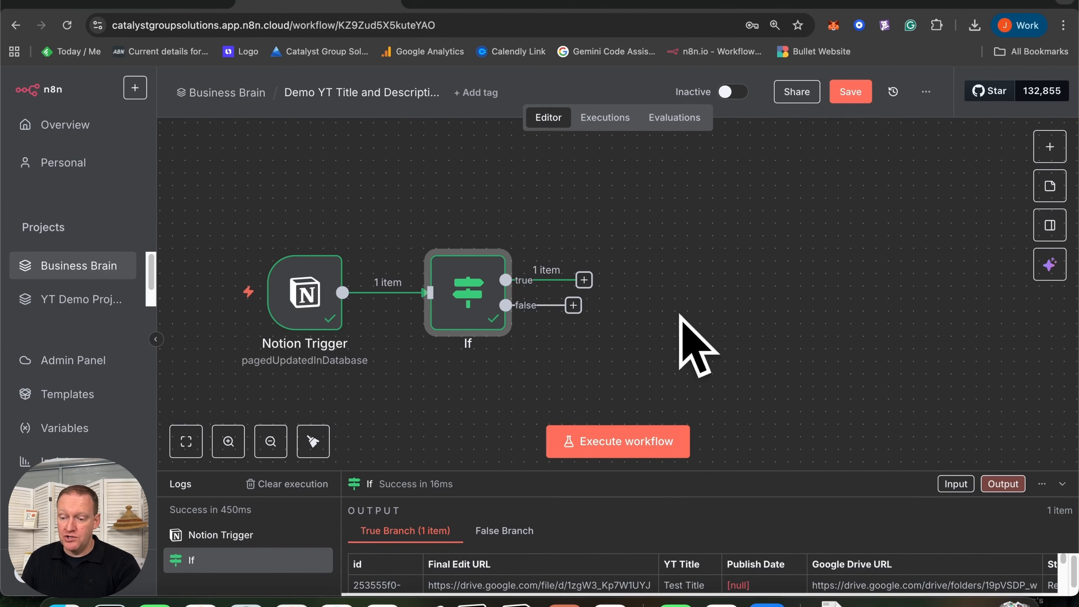
left_click(584, 279)
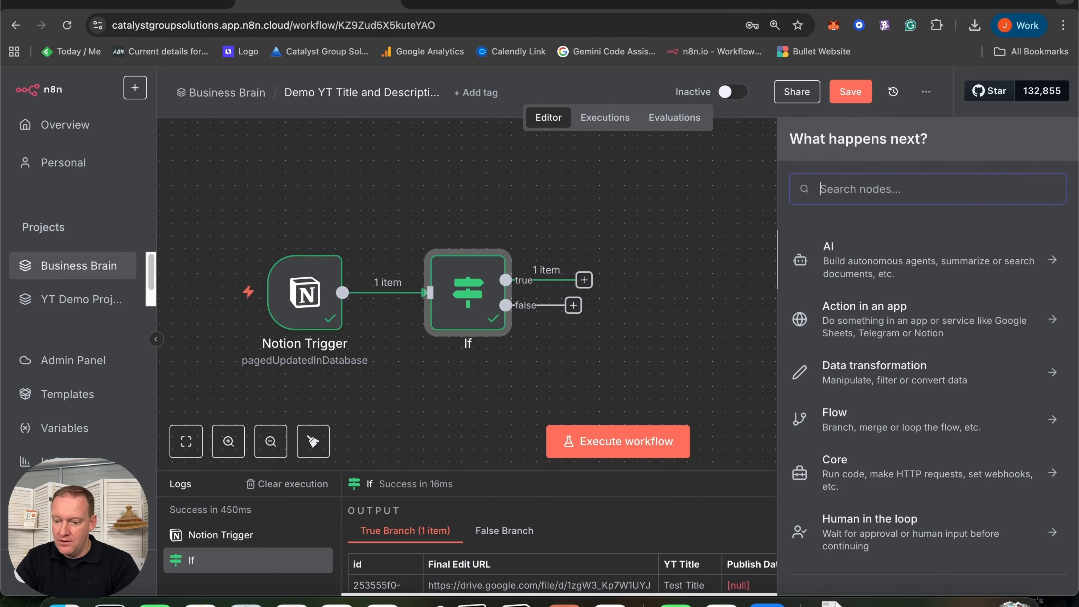
type("if")
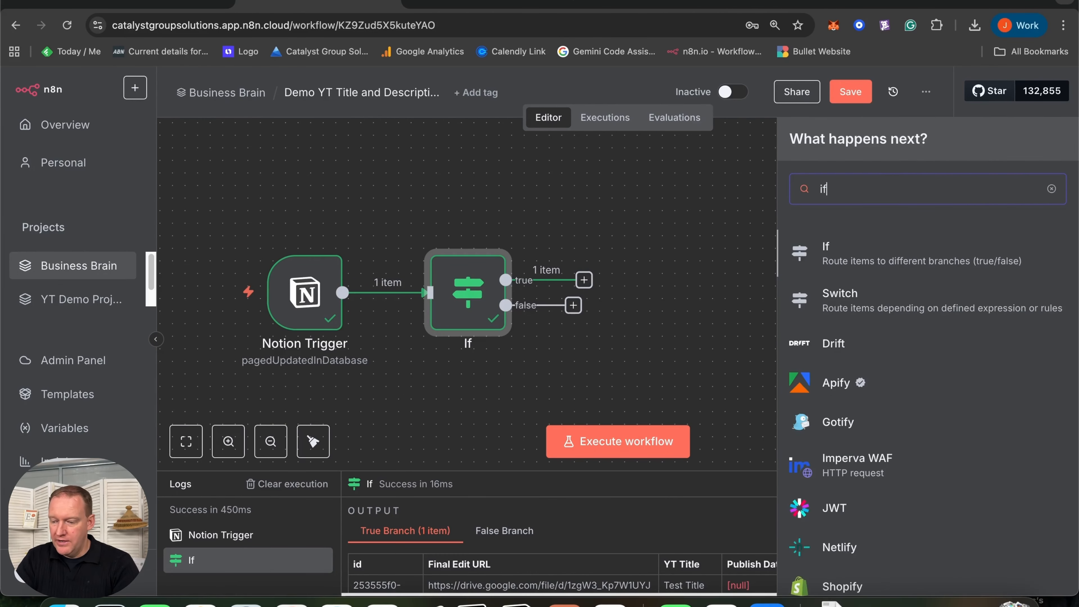
left_click(835, 255)
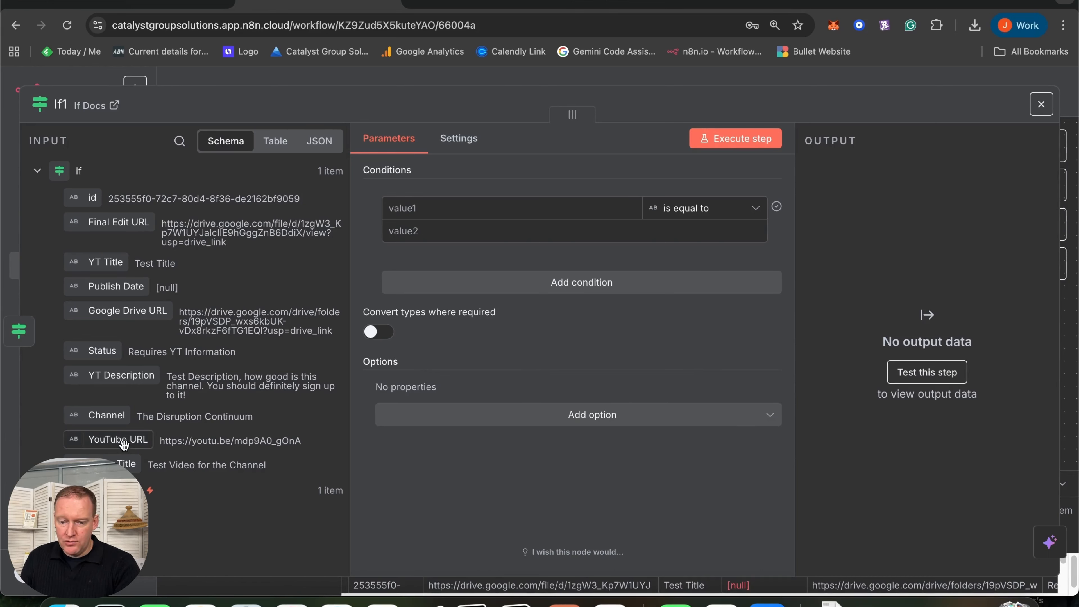
- Set the second If node's condition to YouTube URL string is not empty and return to the canvas
left_click_drag(109, 440, 436, 208)
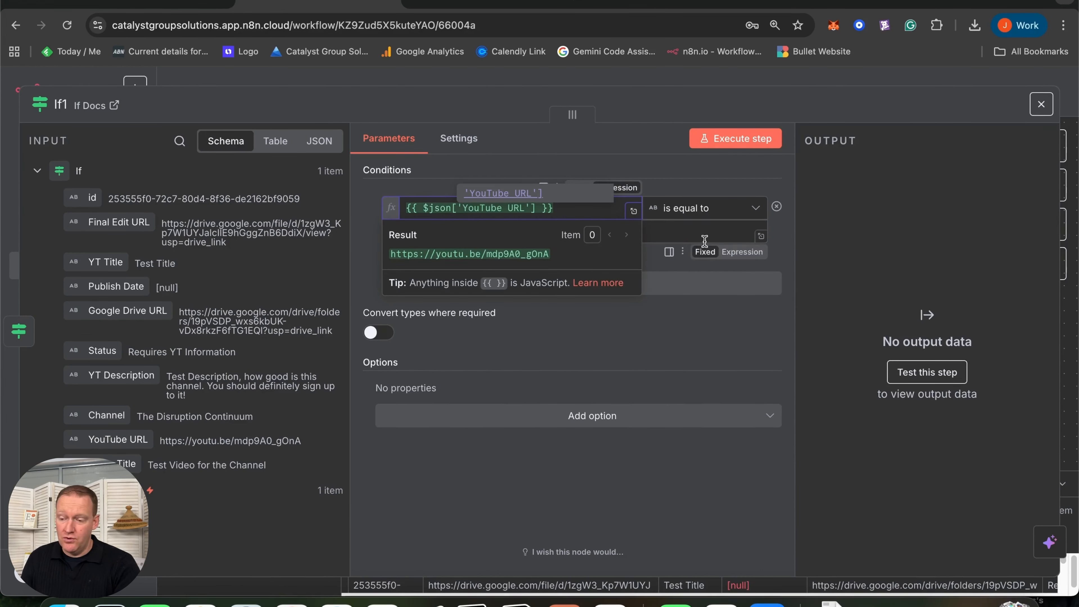
left_click(786, 238)
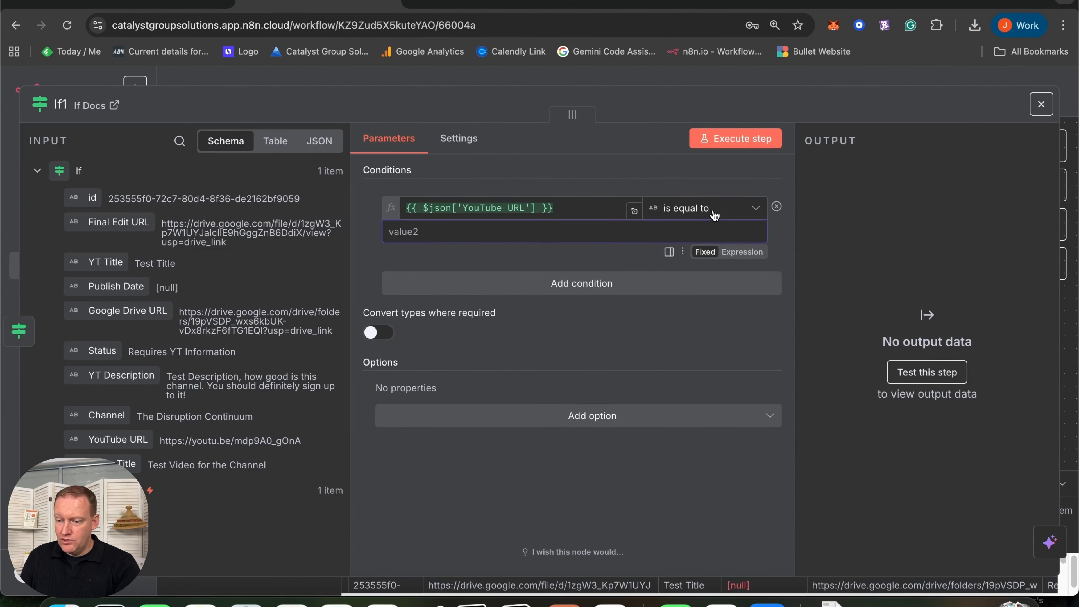
left_click(667, 208)
mouse_move(707, 250)
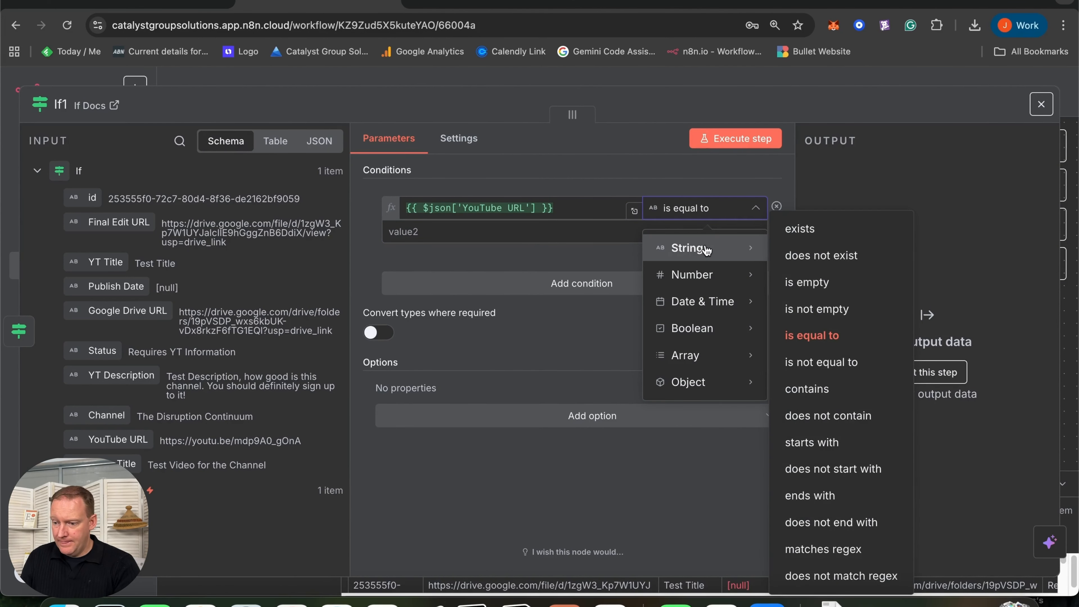
left_click(835, 313)
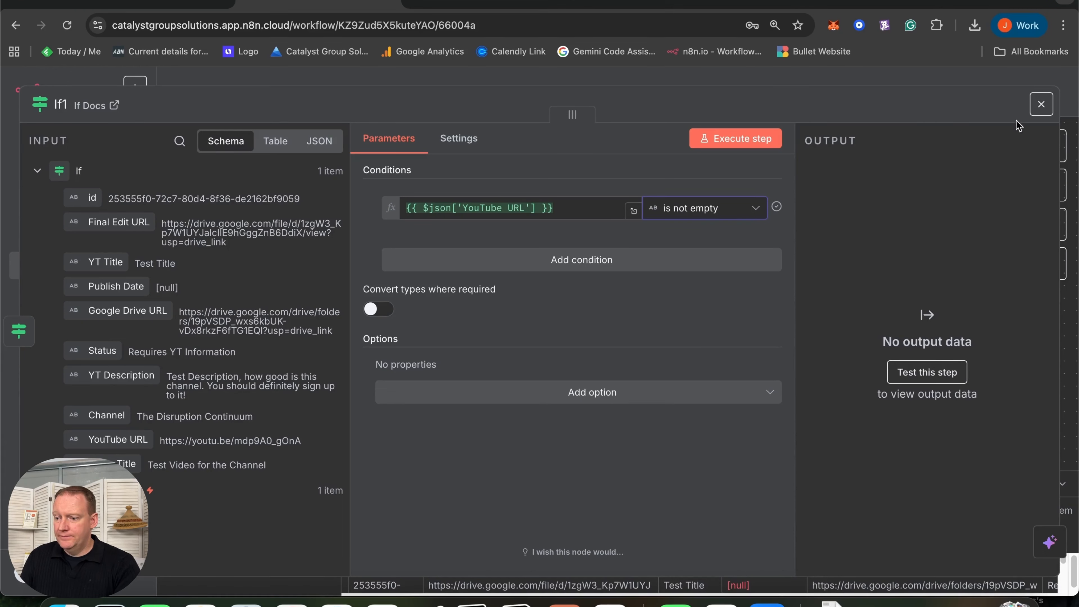
left_click(1041, 105)
- Rename the first If node as "Check Status is Correct" and close it
scroll(875, 345, "right", 2)
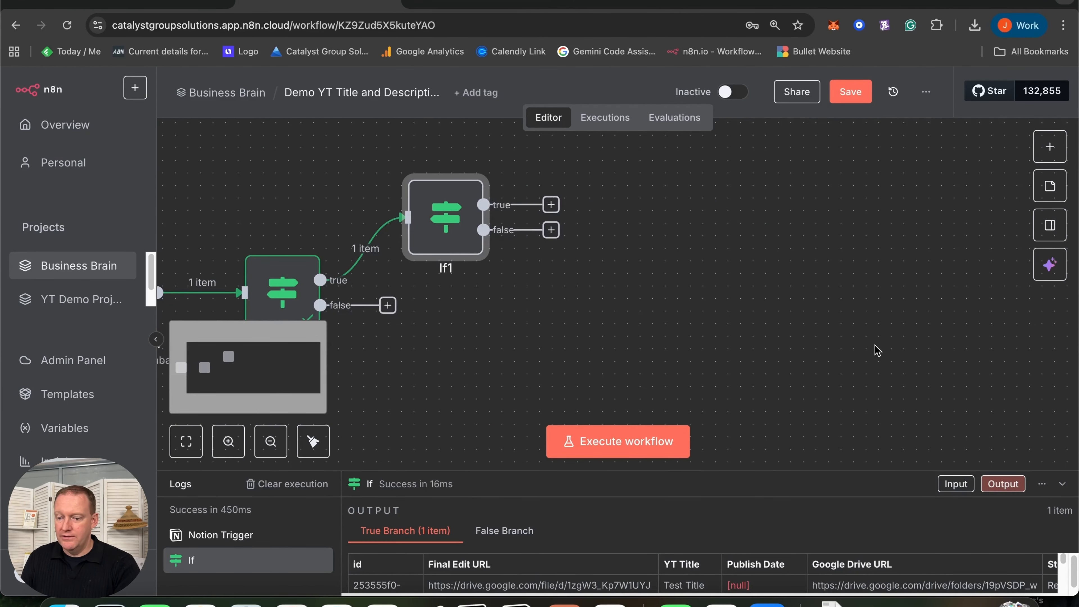
scroll(634, 347, "left", 6)
left_click(439, 305)
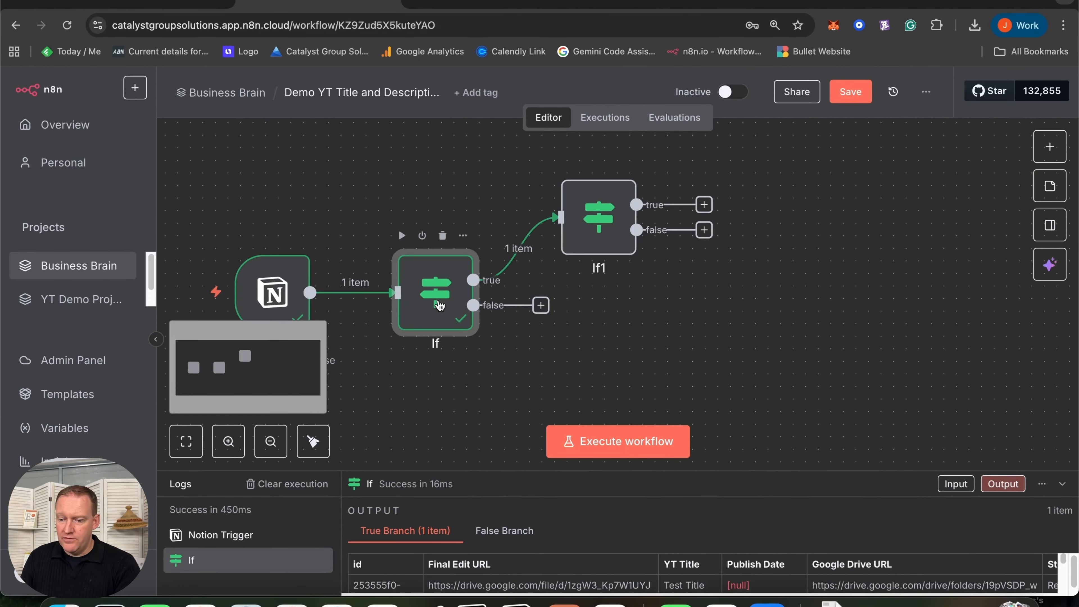
double_click(439, 305)
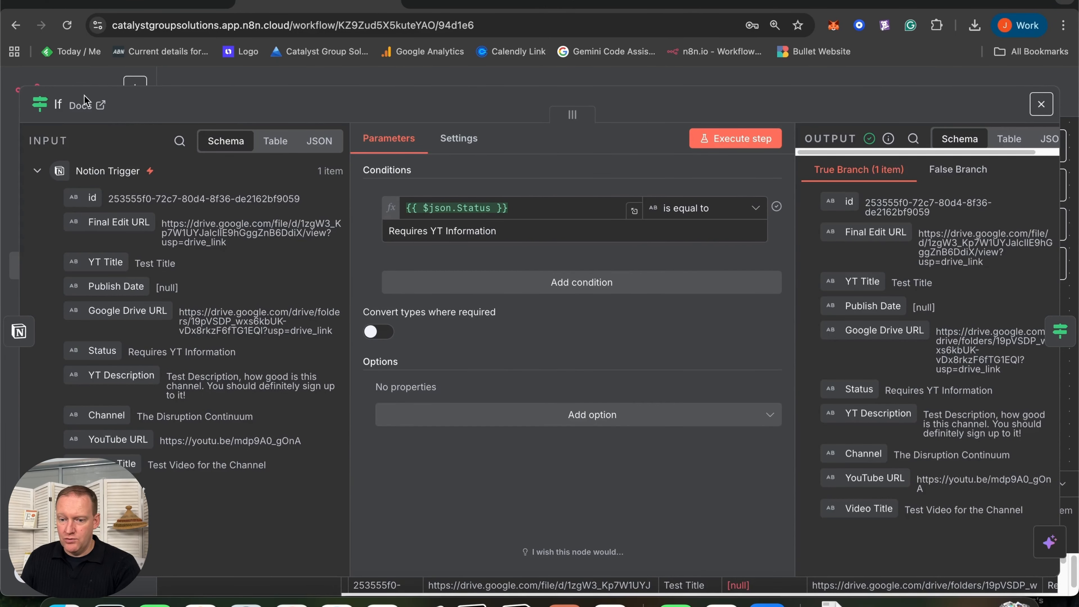
type("Che")
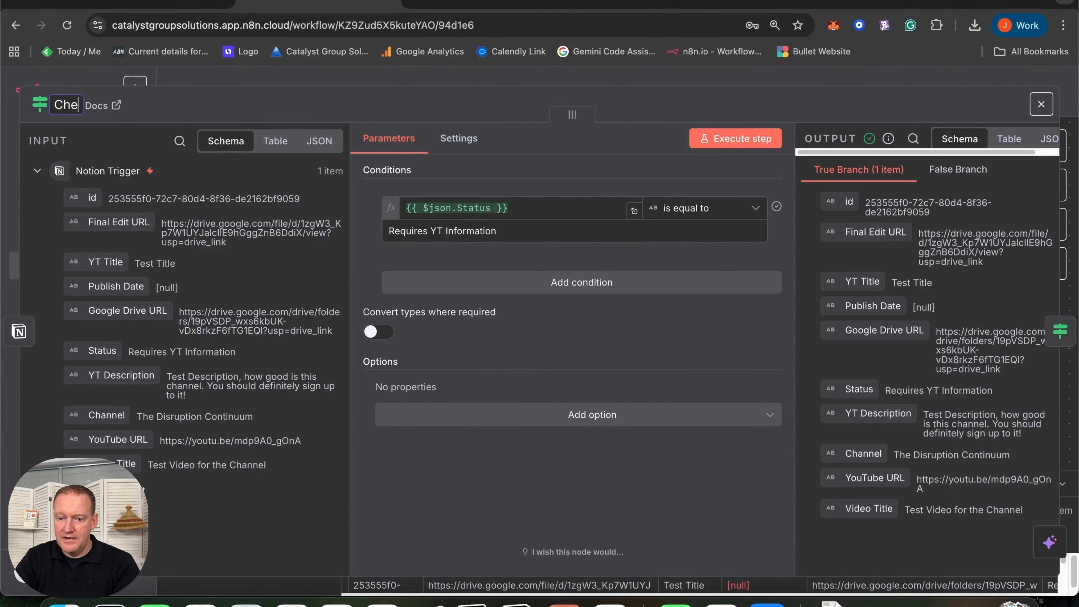
type("ck Status is")
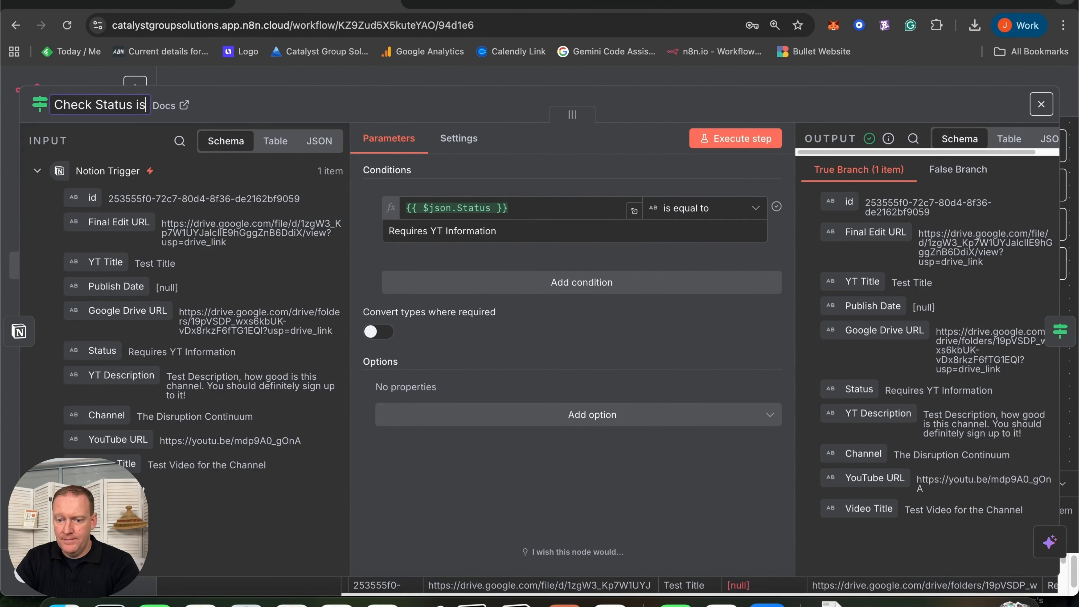
type(" Correct")
key("Return")
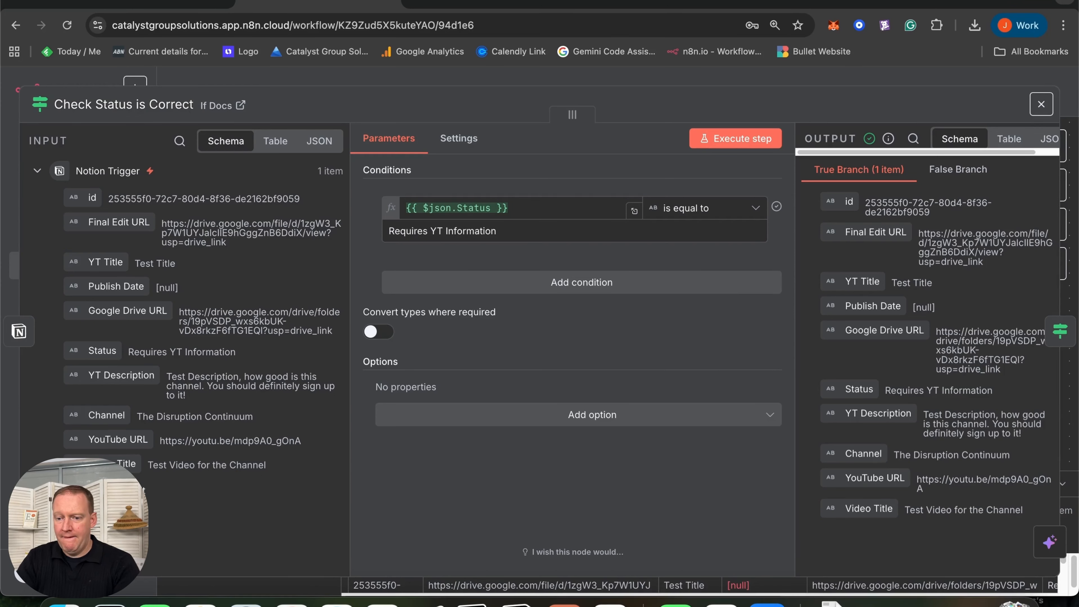
left_click(1046, 116)
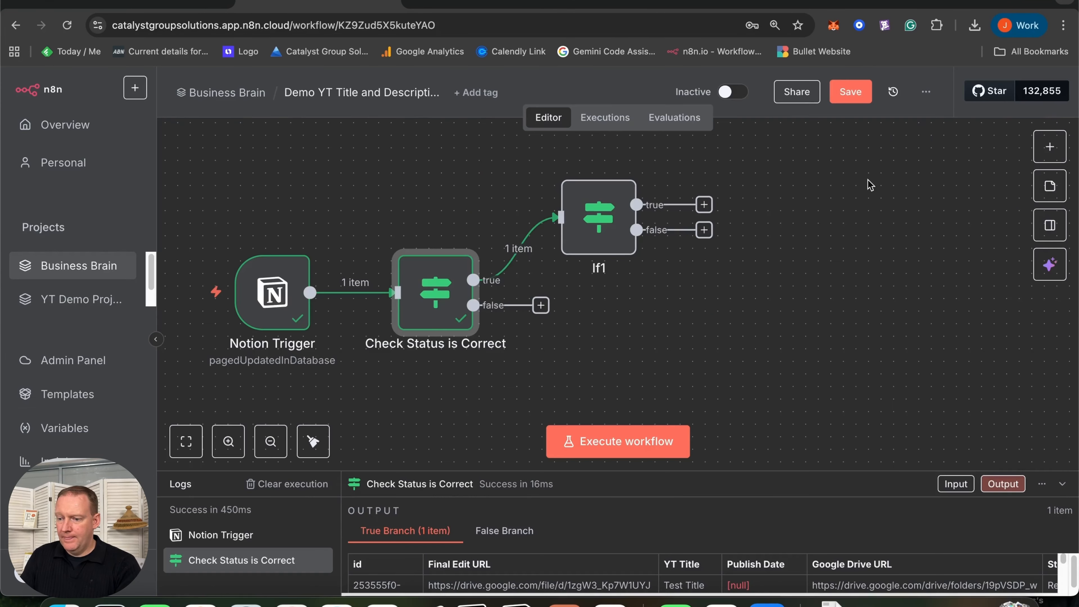
- Rename the second If node as "Check we have a YT URL" and close it
double_click(606, 217)
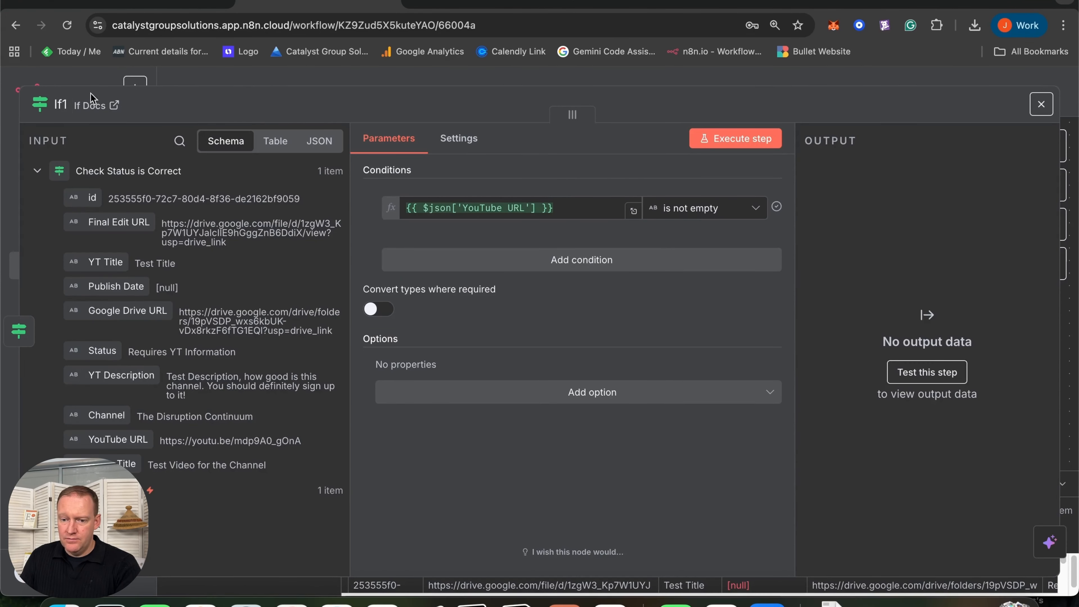
key("F2")
type("Check")
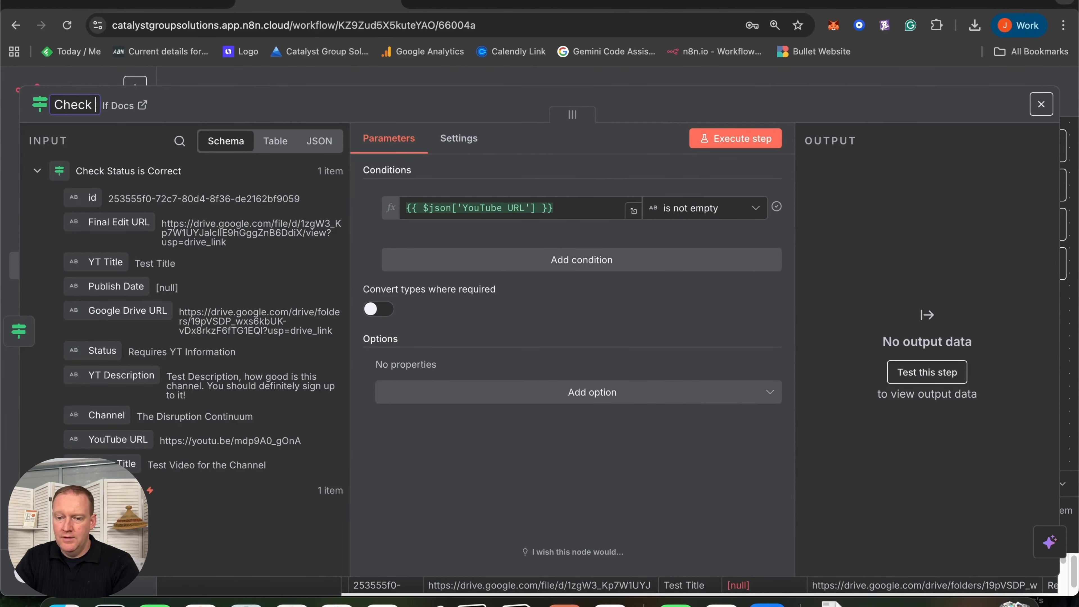
type(" we have a")
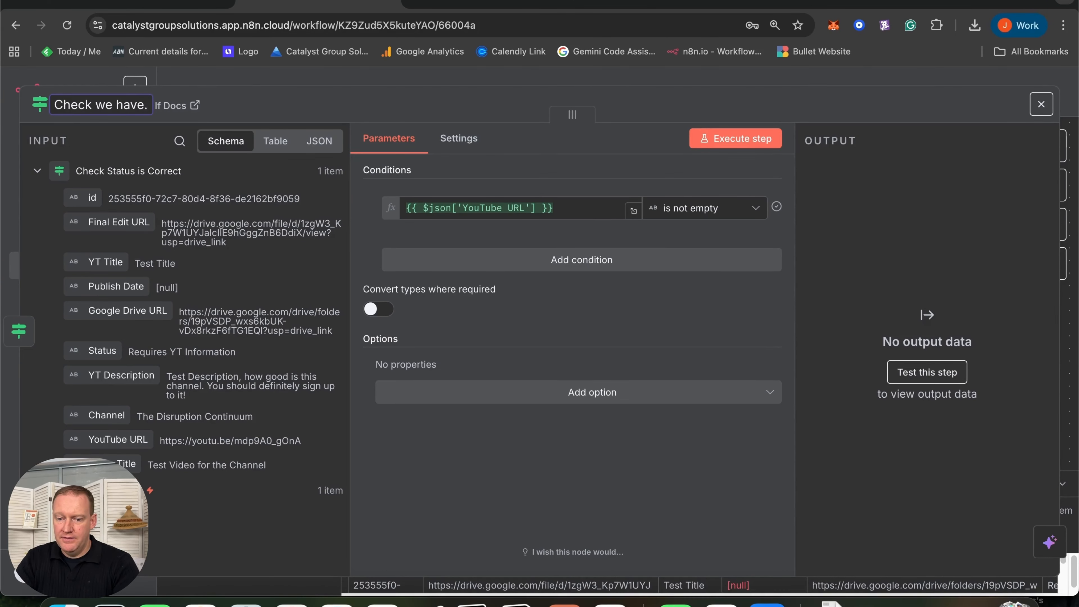
type(" YT URL")
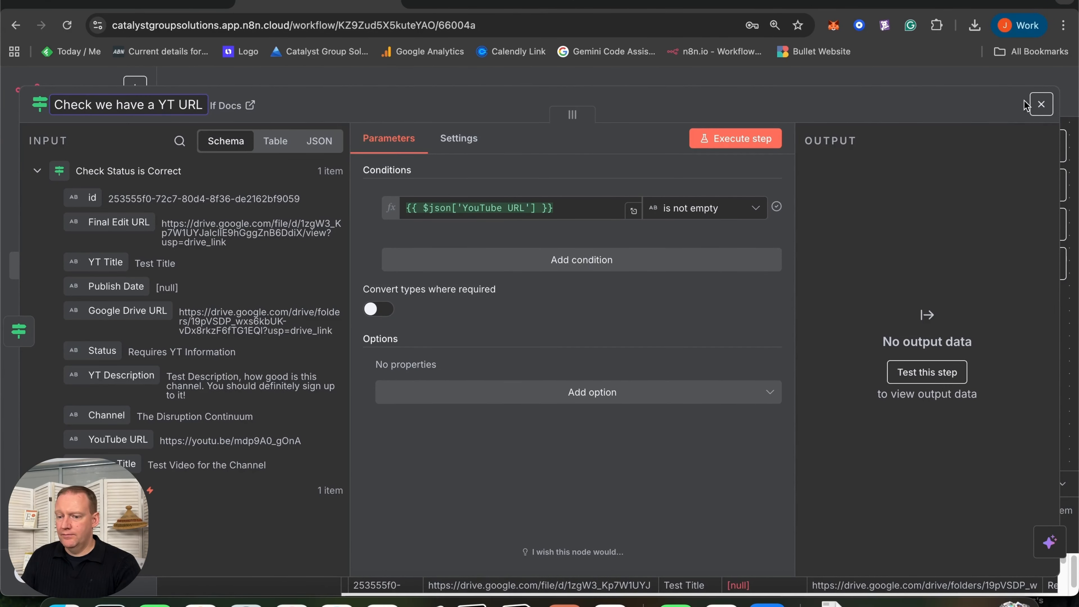
left_click(1041, 104)
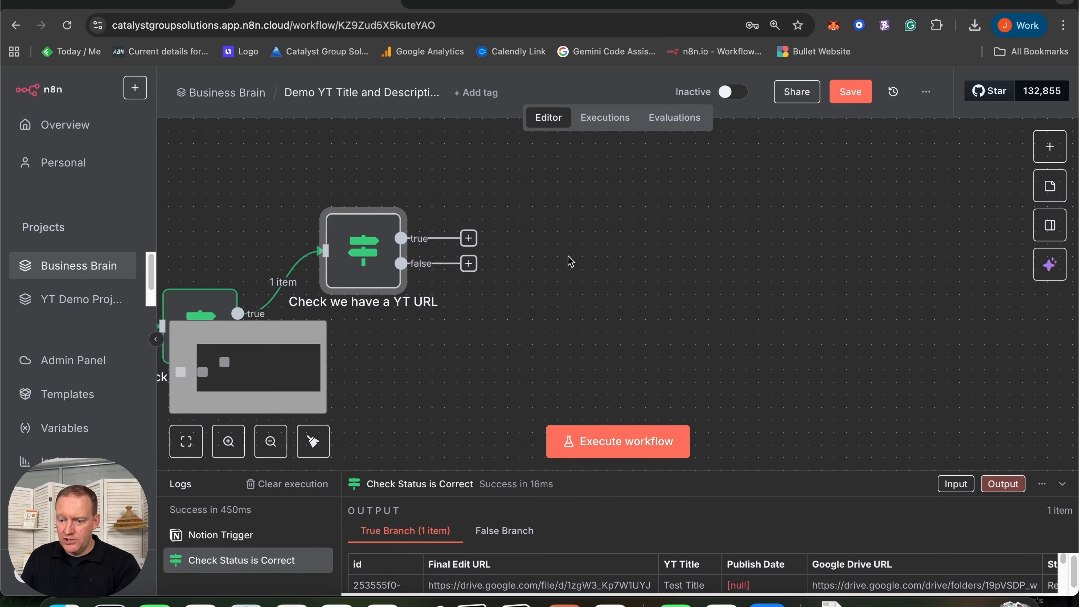
- Add a third If node on the true branch of Check we have a YT URL and return to the canvas
left_click(489, 238)
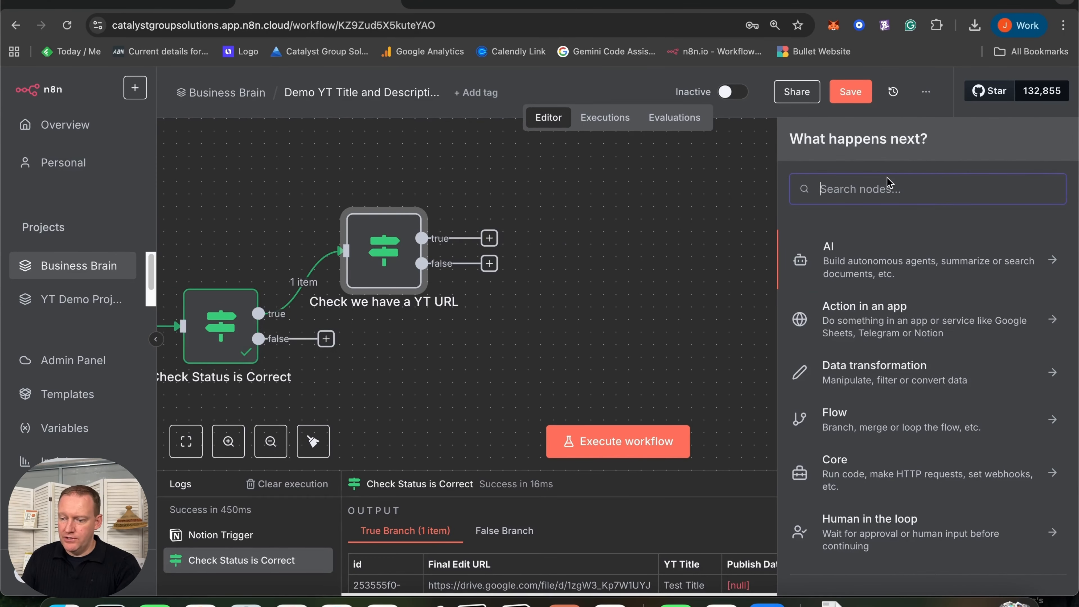
type("if")
left_click(867, 260)
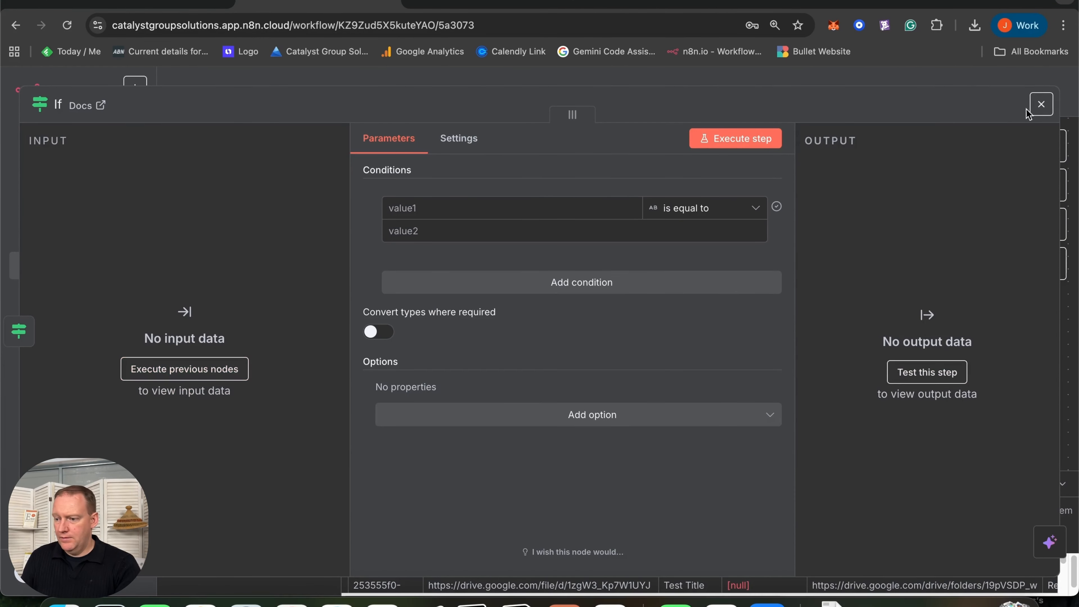
left_click(1042, 104)
- Execute the Check we have a YT URL node to supply input data, and close it
double_click(384, 255)
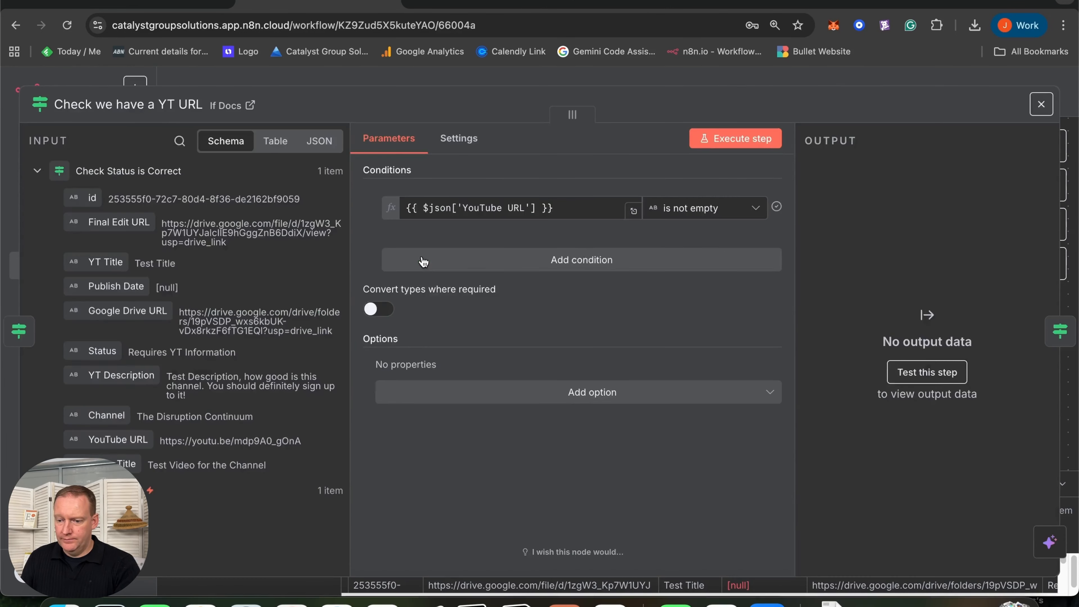
left_click(719, 140)
left_click(1042, 104)
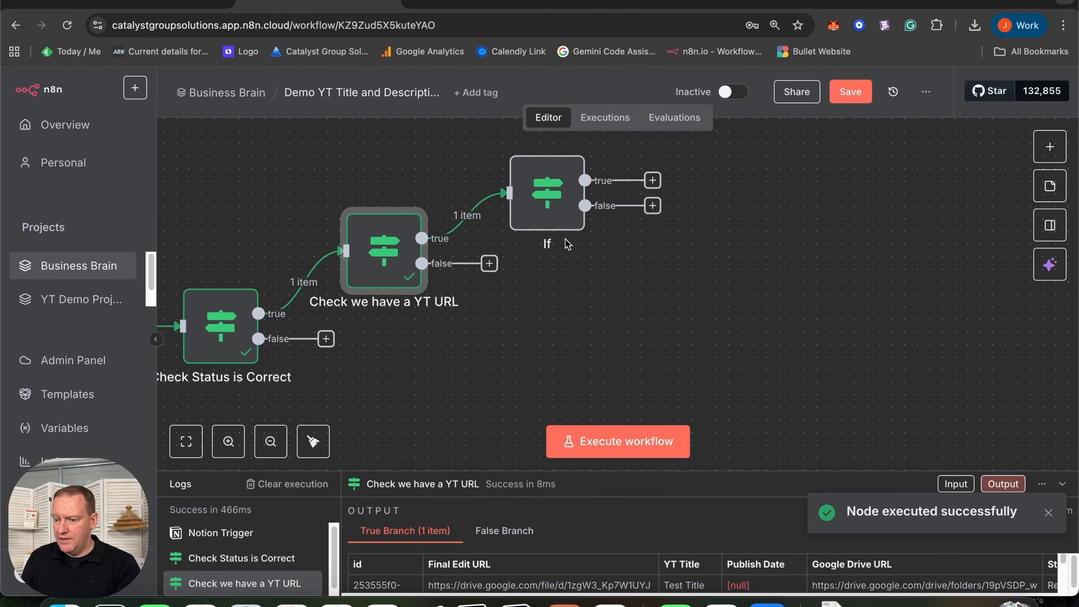
- Set the third If node's first condition to Video Title string is not empty
double_click(520, 208)
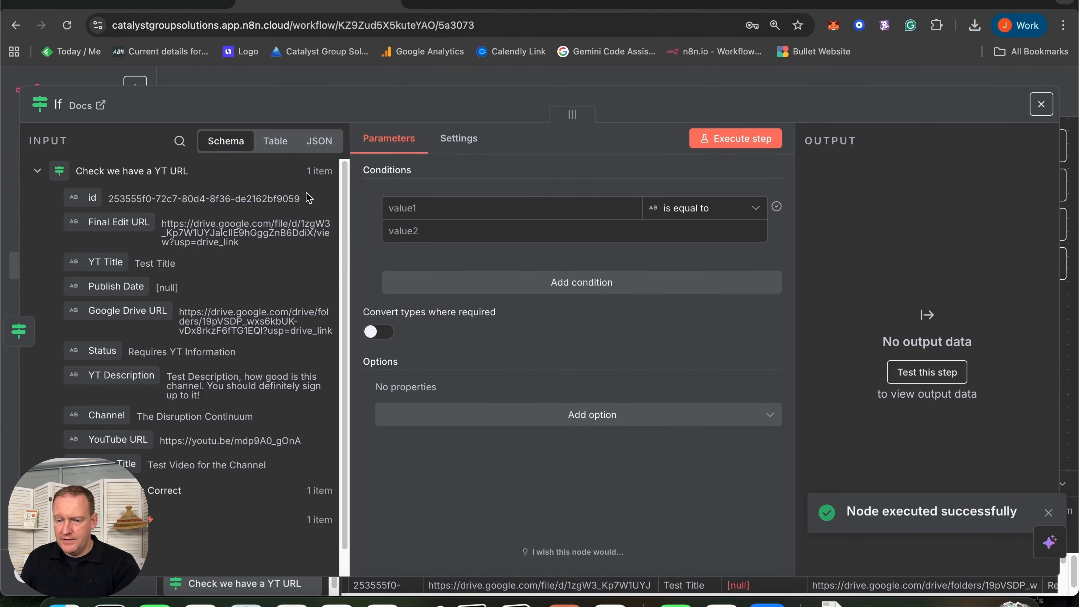
left_click_drag(123, 464, 489, 211)
left_click(748, 209)
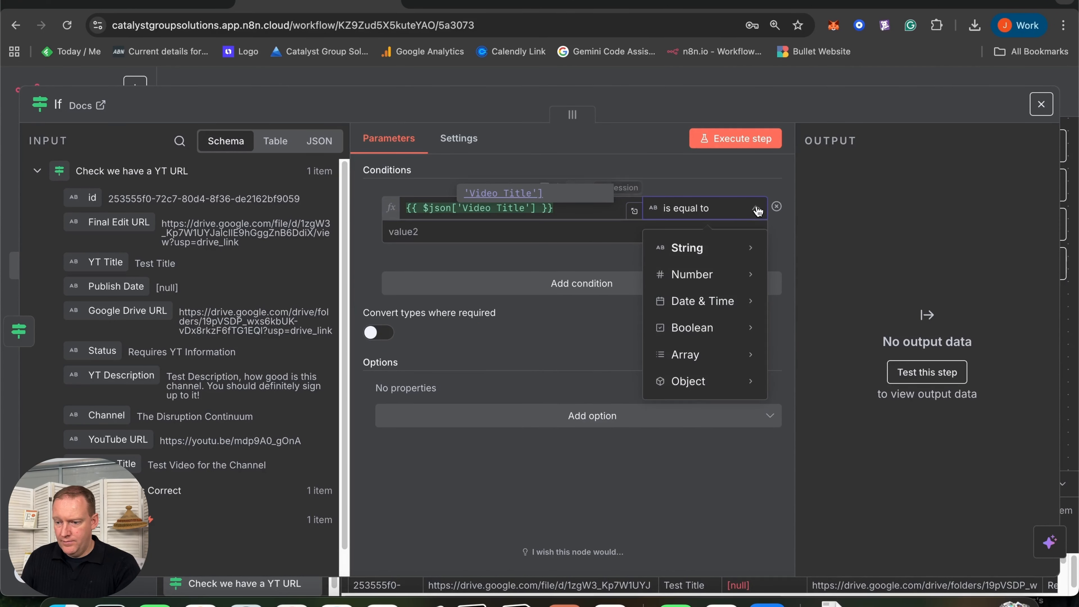
mouse_move(722, 248)
left_click(840, 308)
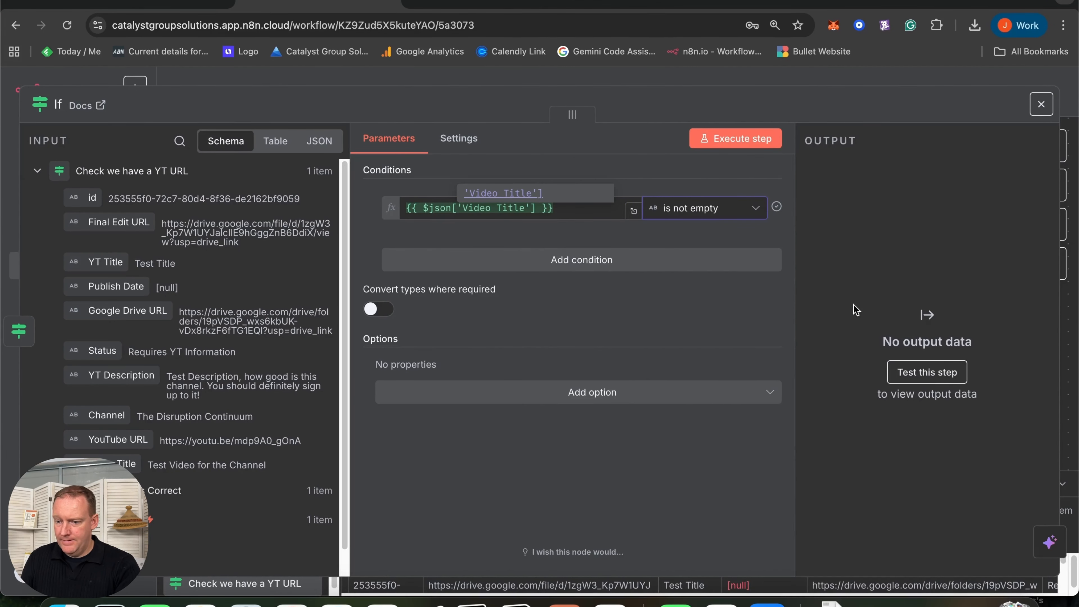
- Add an AND condition that the YT Description string is not empty, execute the step and close the node
left_click(595, 266)
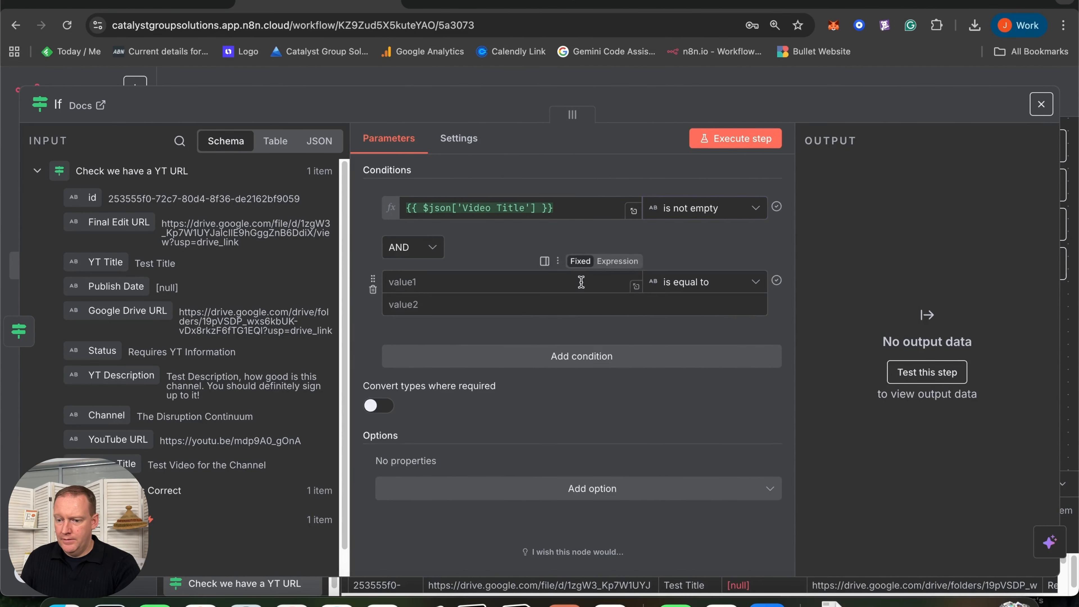
left_click(412, 292)
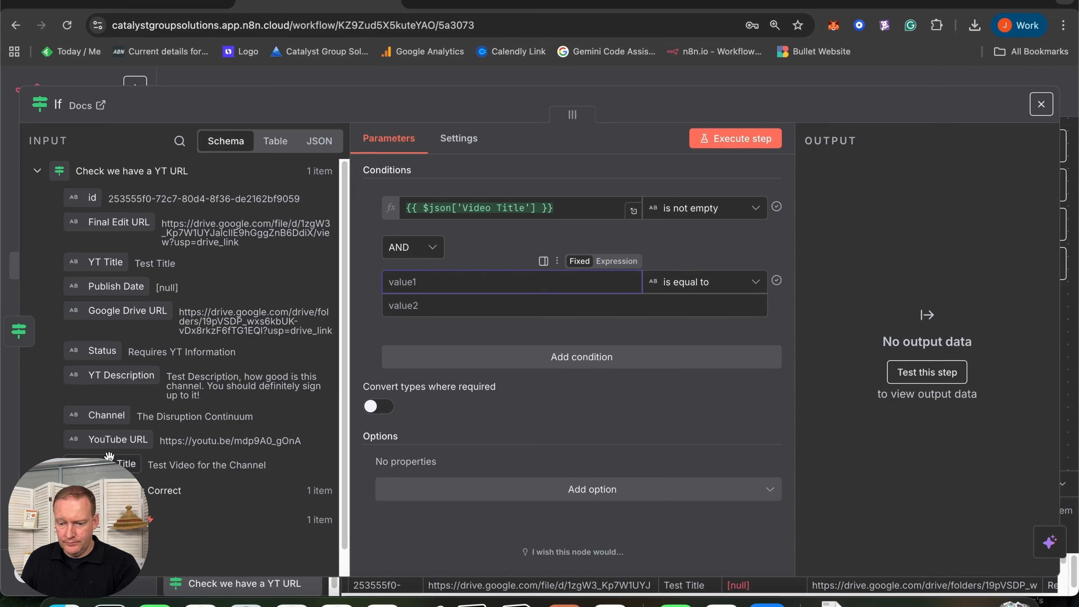
left_click_drag(111, 375, 391, 276)
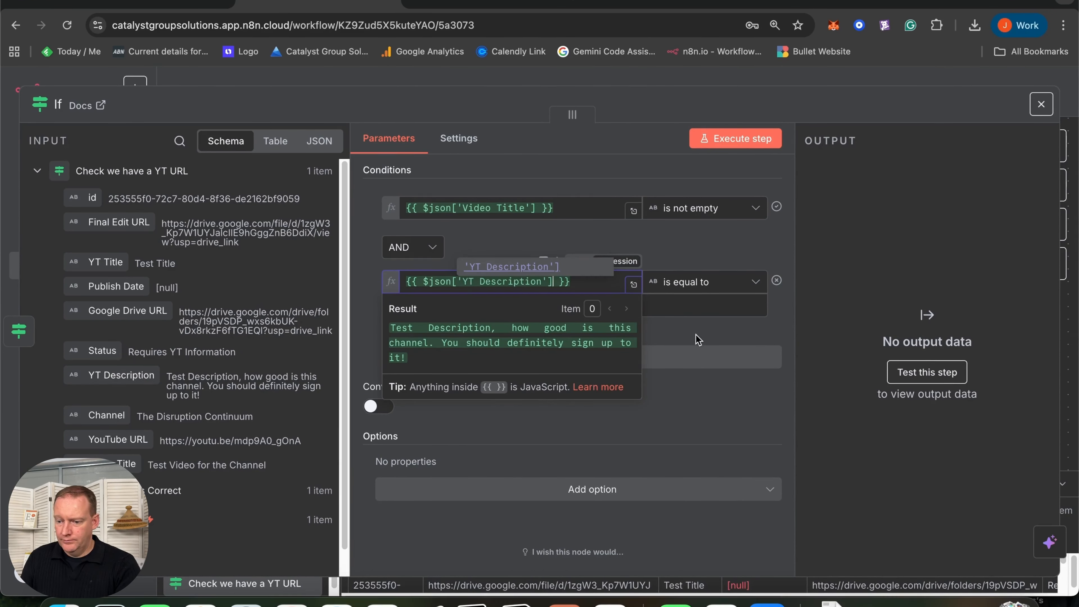
left_click(686, 304)
left_click(719, 291)
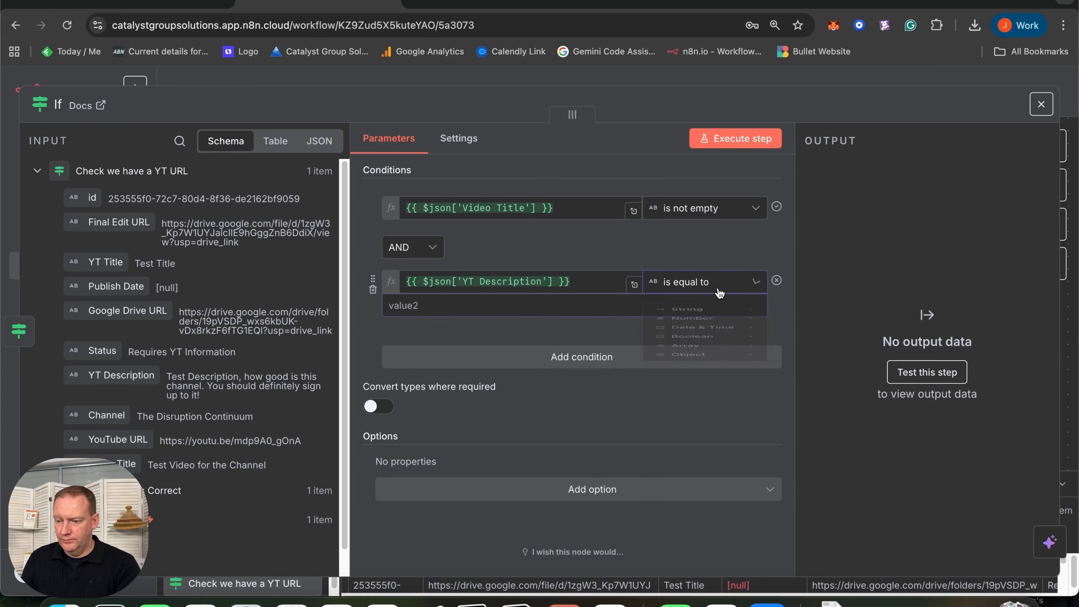
mouse_move(718, 322)
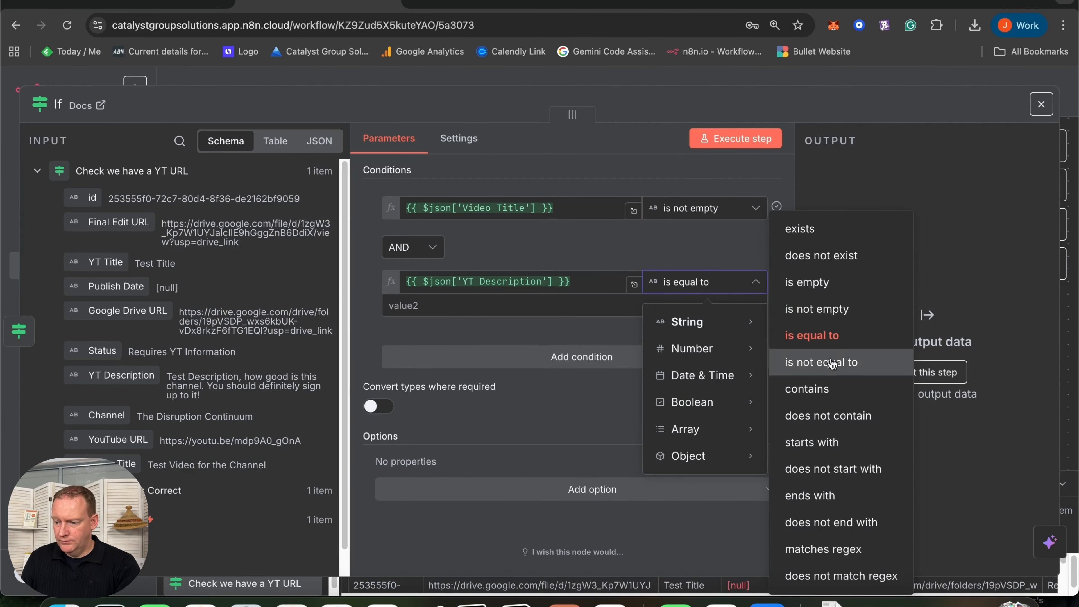
left_click(828, 315)
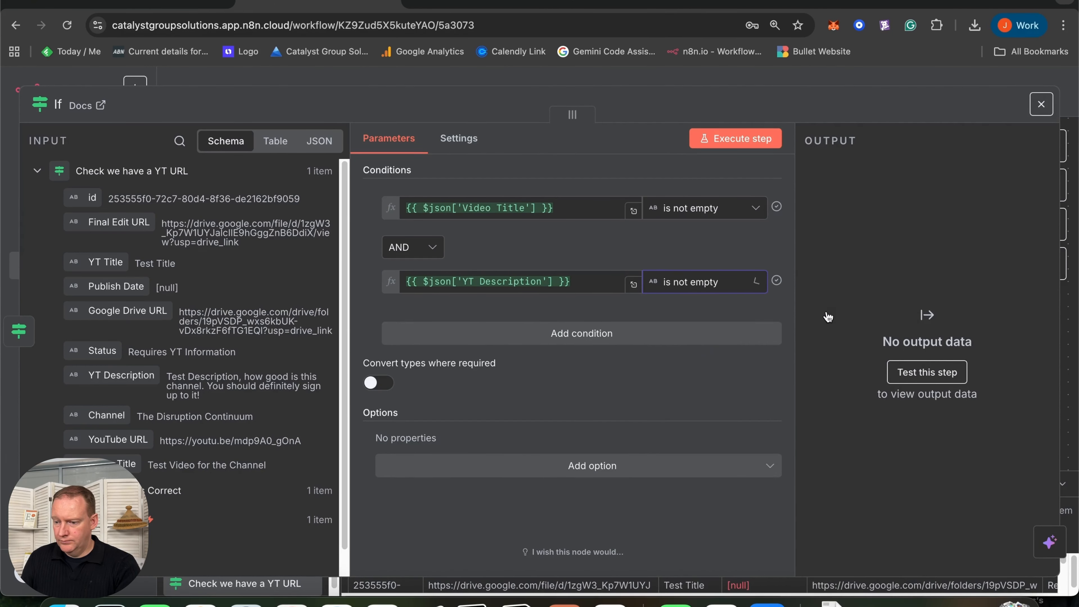
left_click(754, 143)
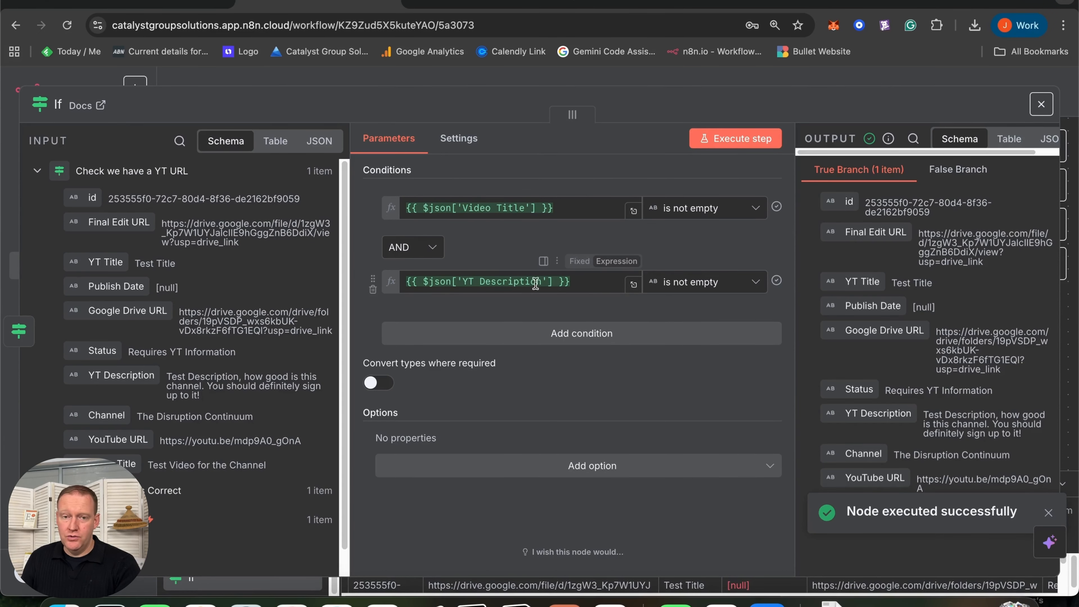
left_click(1042, 104)
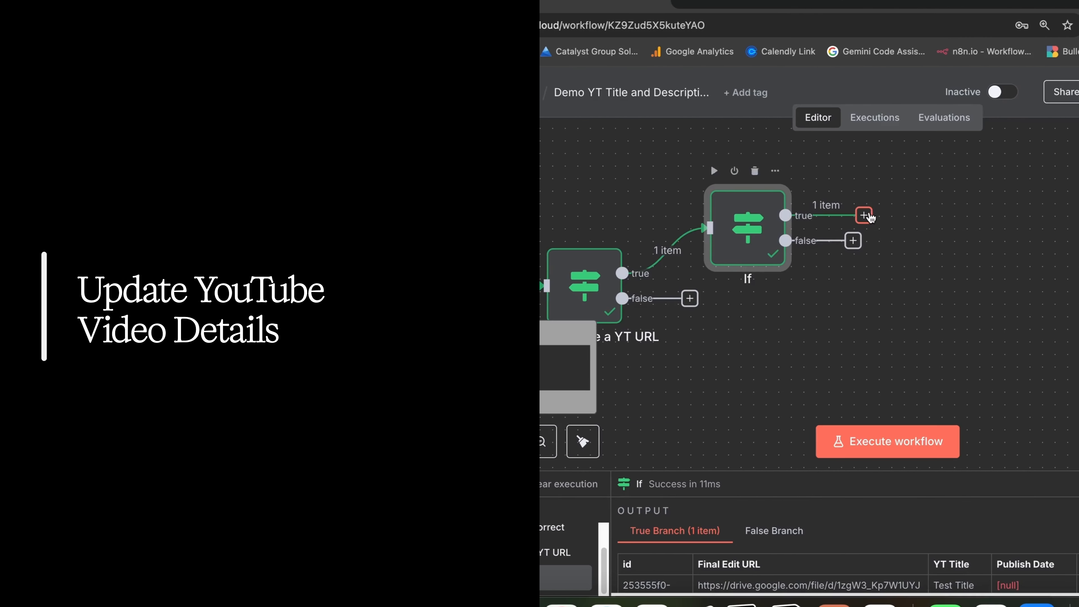
- Add a YouTube node with the Update a video action on the true branch of the third If node
left_click(594, 215)
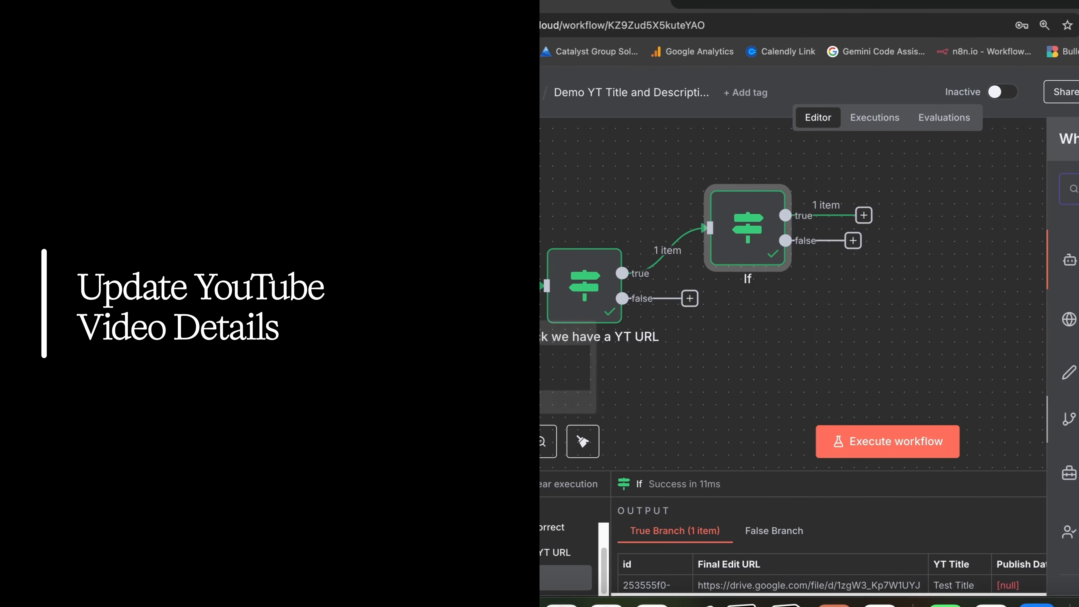
type("Youtub")
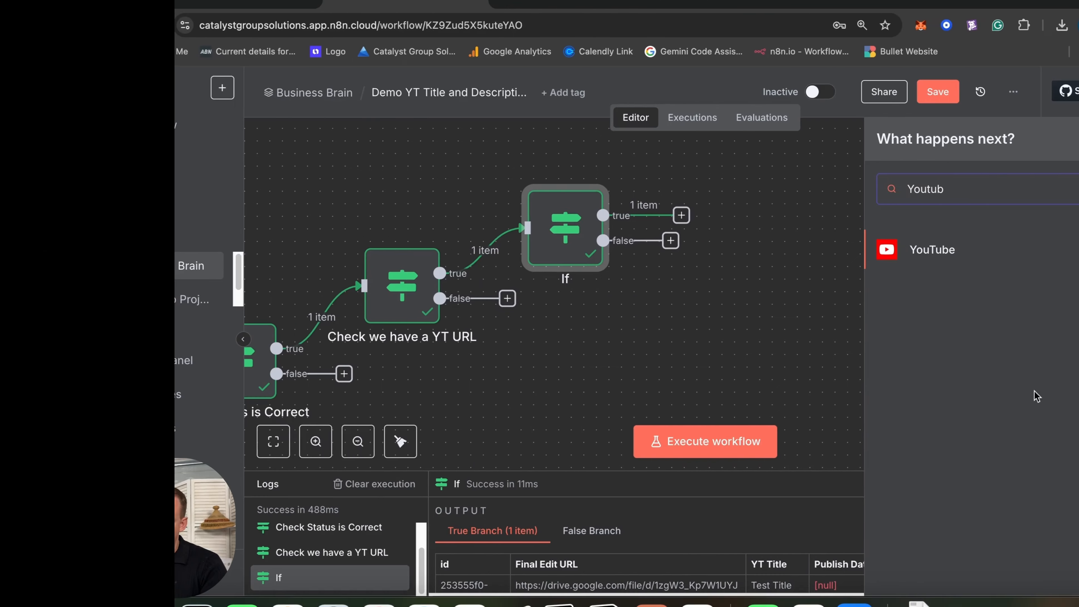
left_click(948, 253)
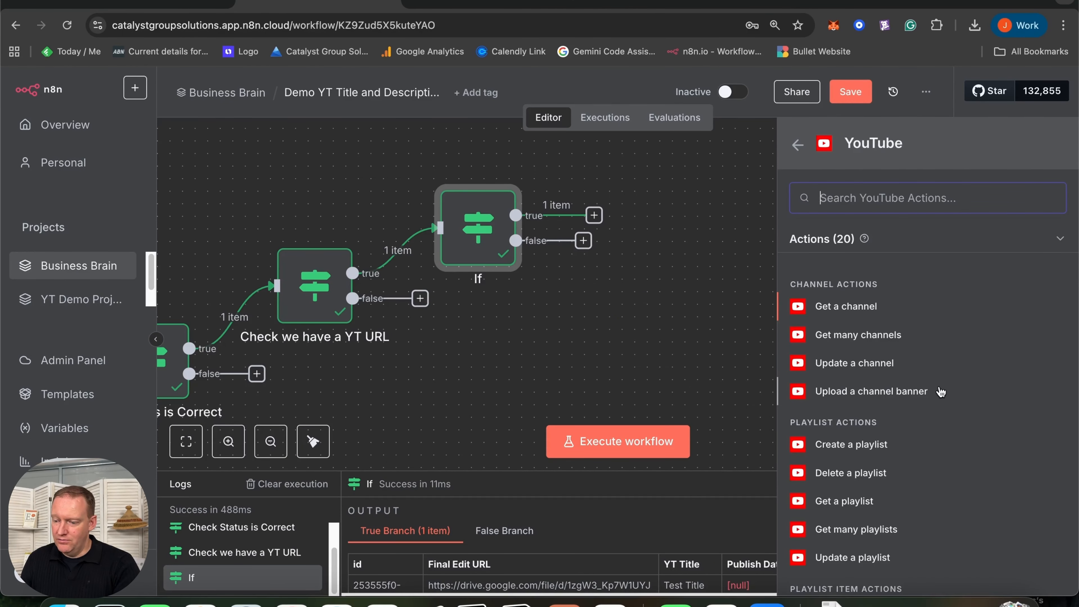
scroll(940, 391, "down", 5)
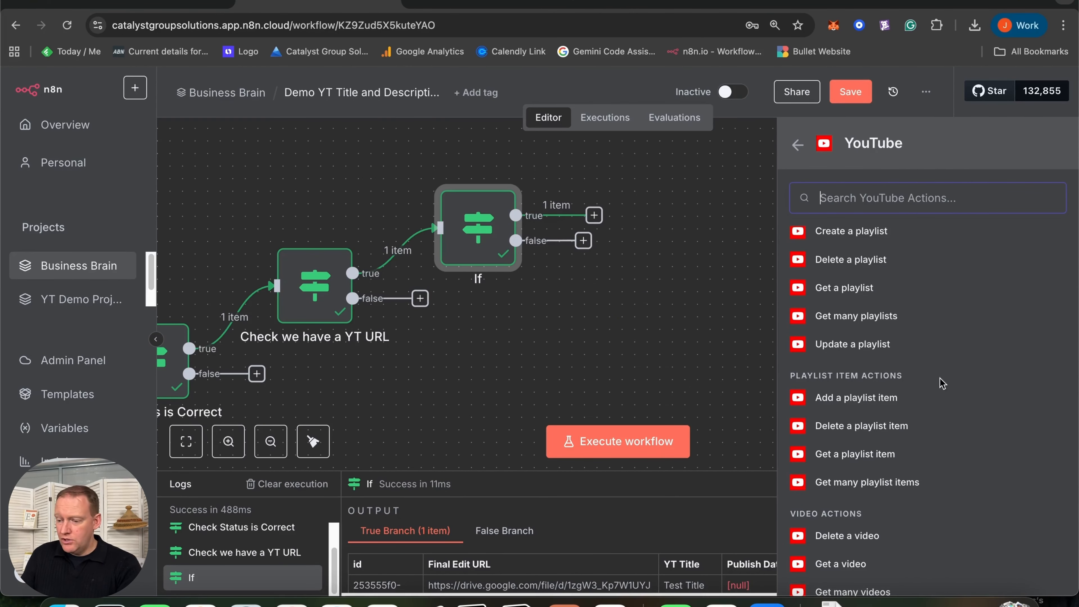
scroll(943, 383, "down", 4)
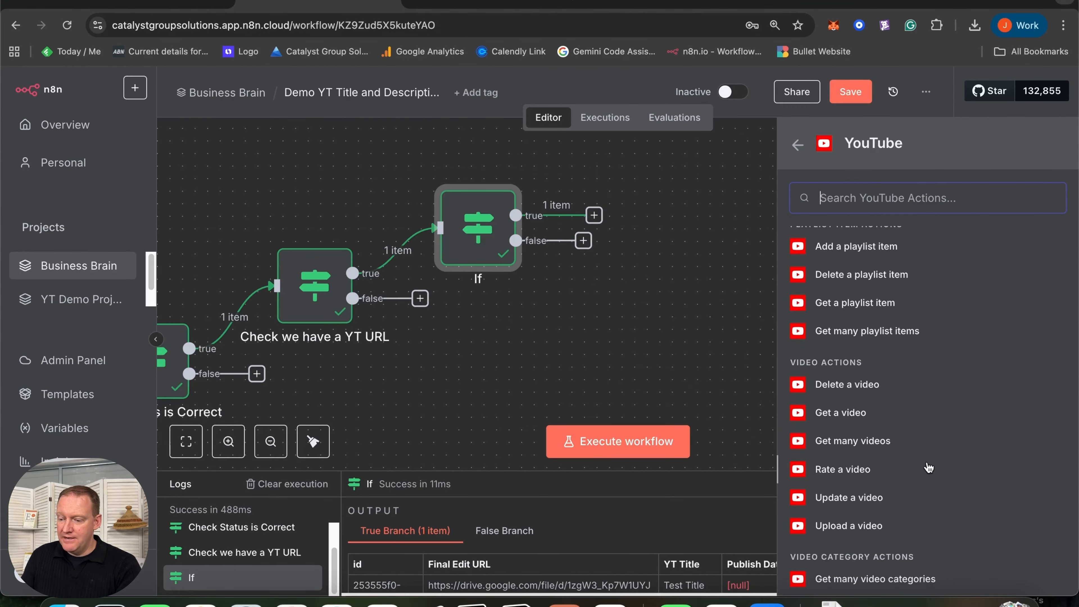
left_click(840, 506)
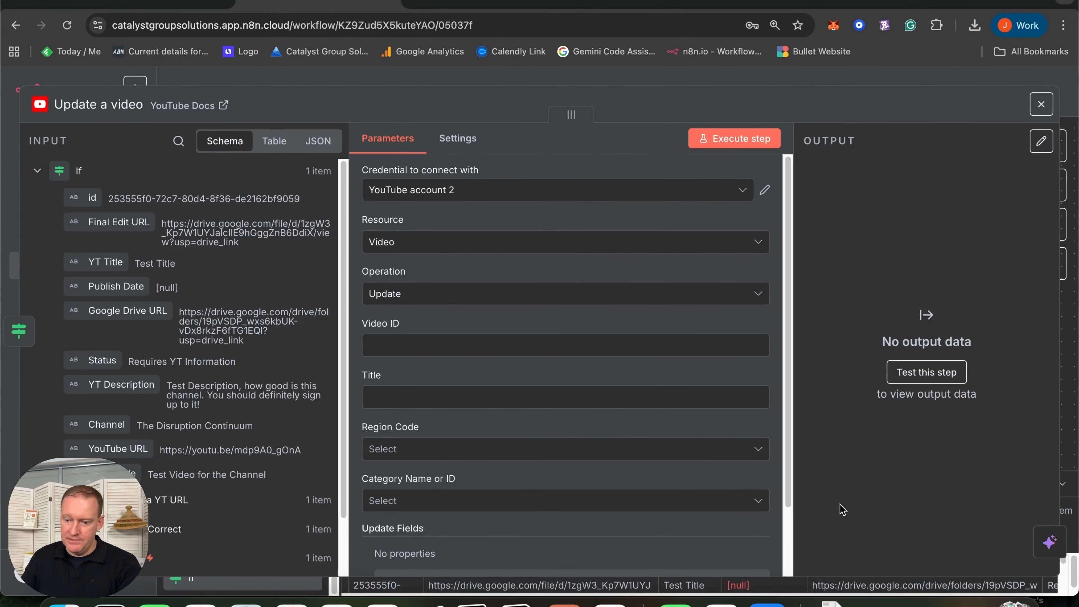
- Set the Video ID to the expression {{ $json['YouTube URL'].match(/(?:youtube\.com\/watch\?v=|youtu\.be\/)([^&\n?#]+)/)[1] }}
left_click(369, 345)
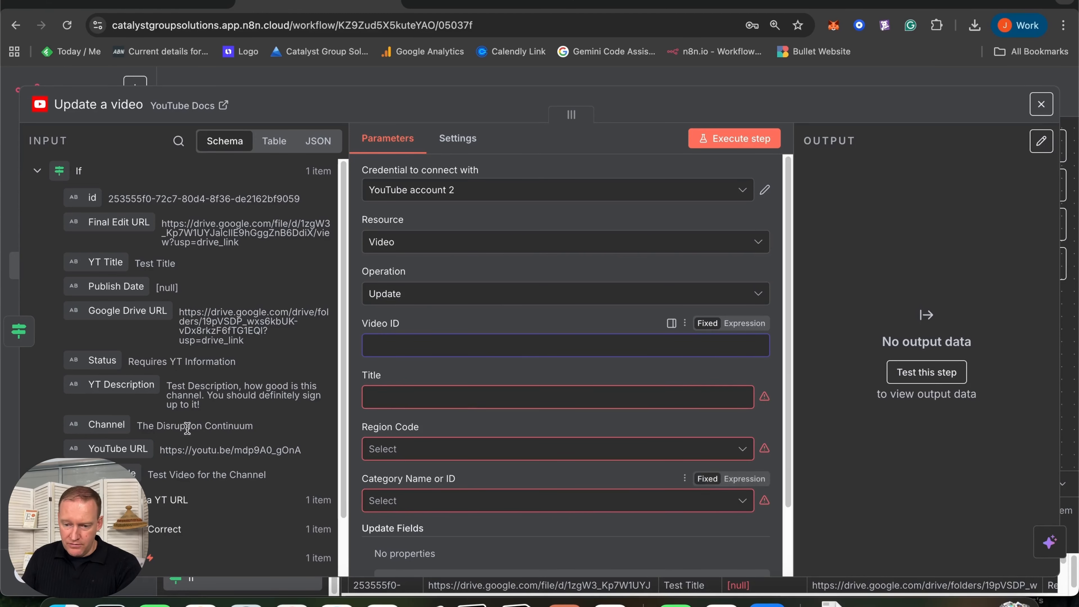
scroll(187, 383, "down", 2)
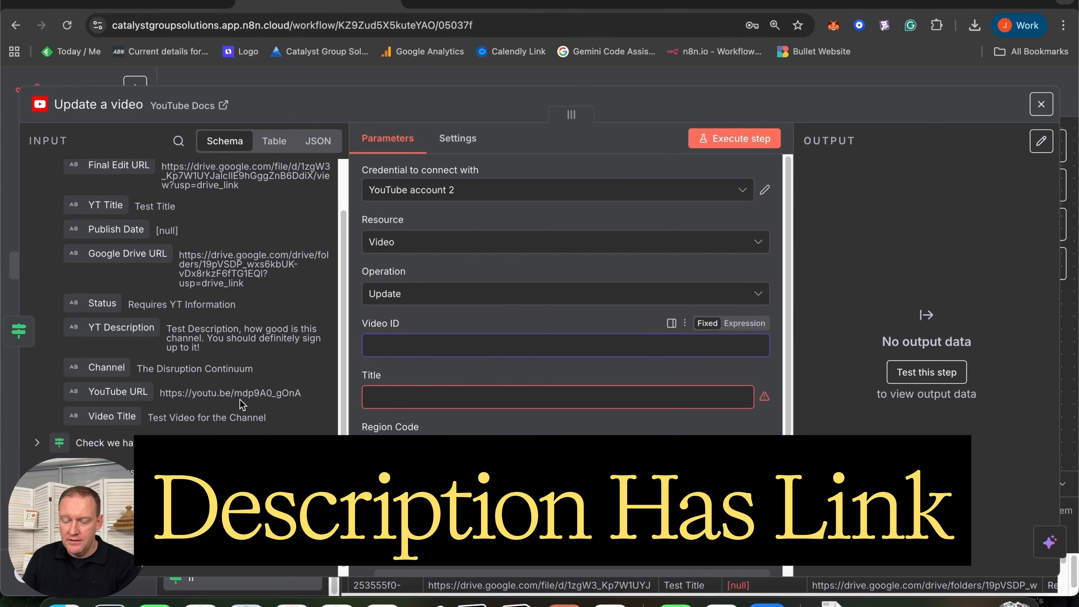
left_click_drag(235, 397, 293, 395)
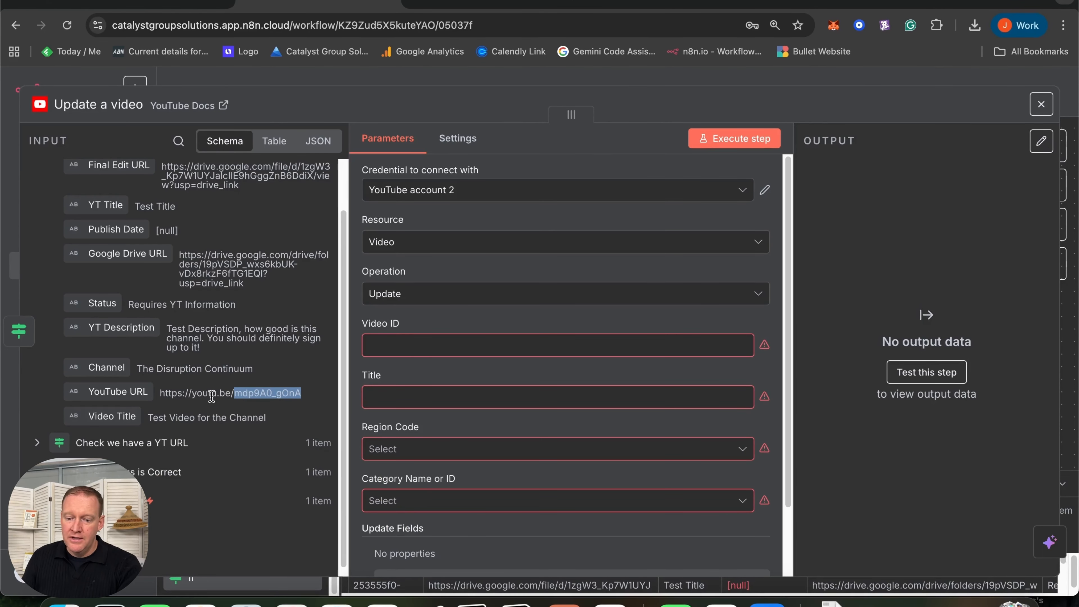
left_click(274, 430)
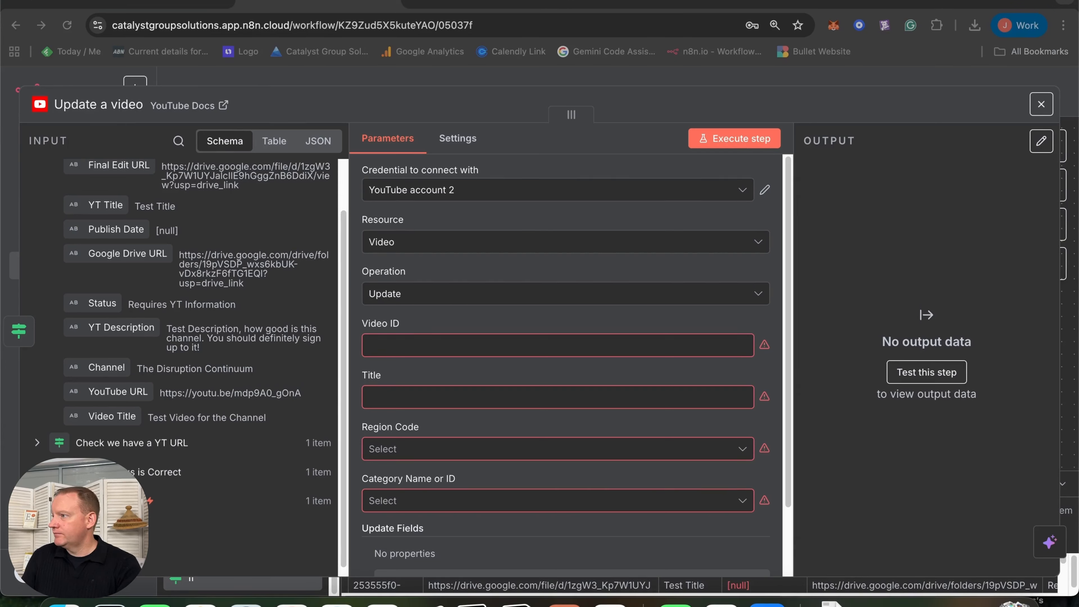
left_click(383, 343)
type("{{ $json['YouTube URL'].match(/(?:youtube\\.com\\/watch\\?v=|youtu\\.be\\/)([^&\\n?#]+)/)[1] }}")
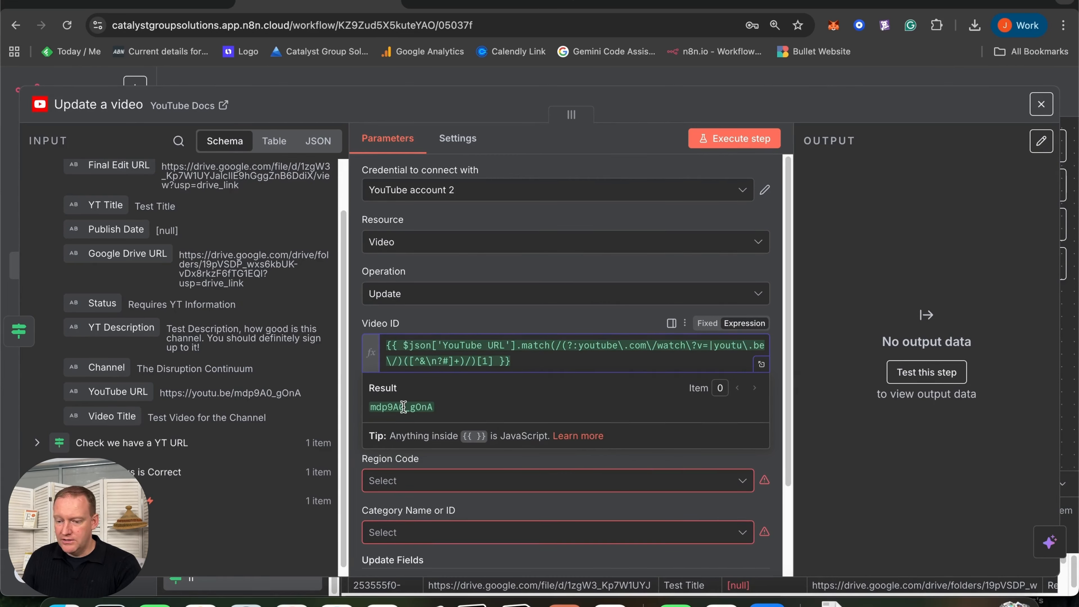
left_click(776, 433)
- Map the Video Title value from the If node's input data into the Title parameter
scroll(765, 408, "down", 3)
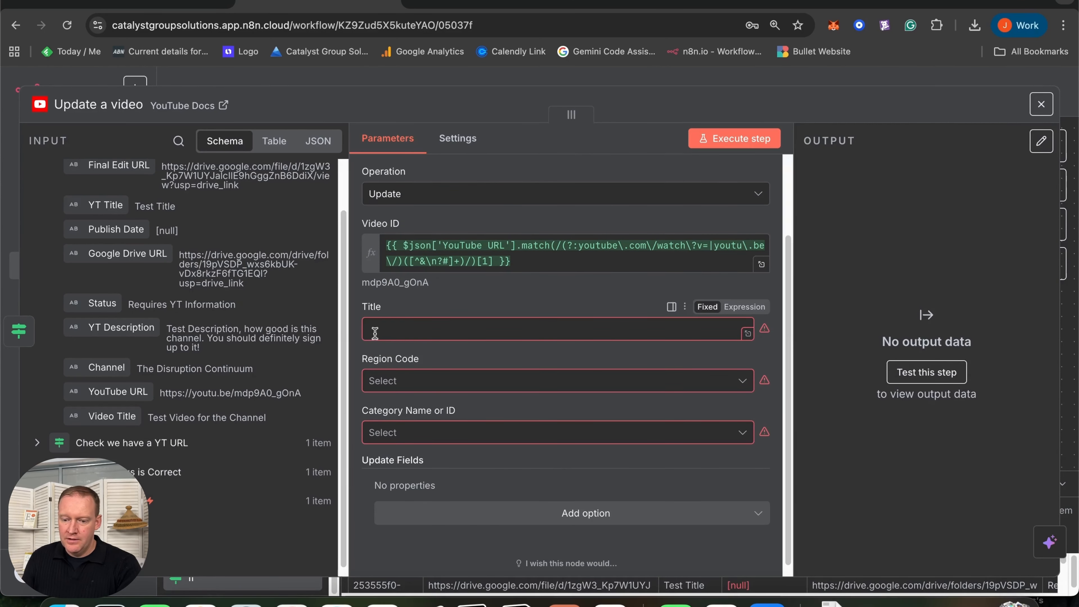
left_click_drag(102, 416, 381, 326)
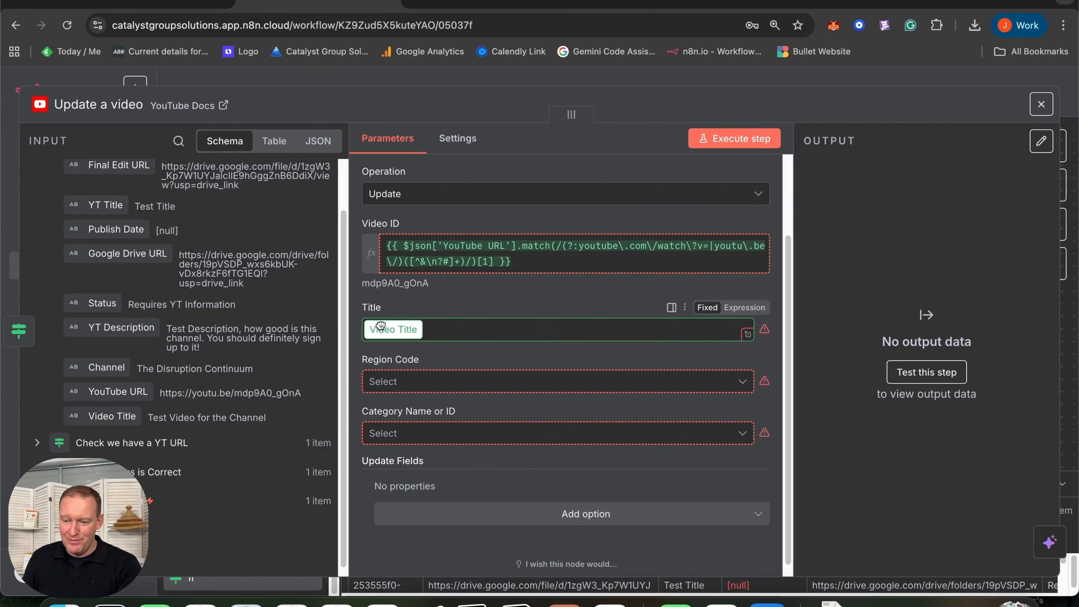
left_click(774, 422)
- Set the region code to Australia - AU and the video category to Howto & Style
left_click(439, 397)
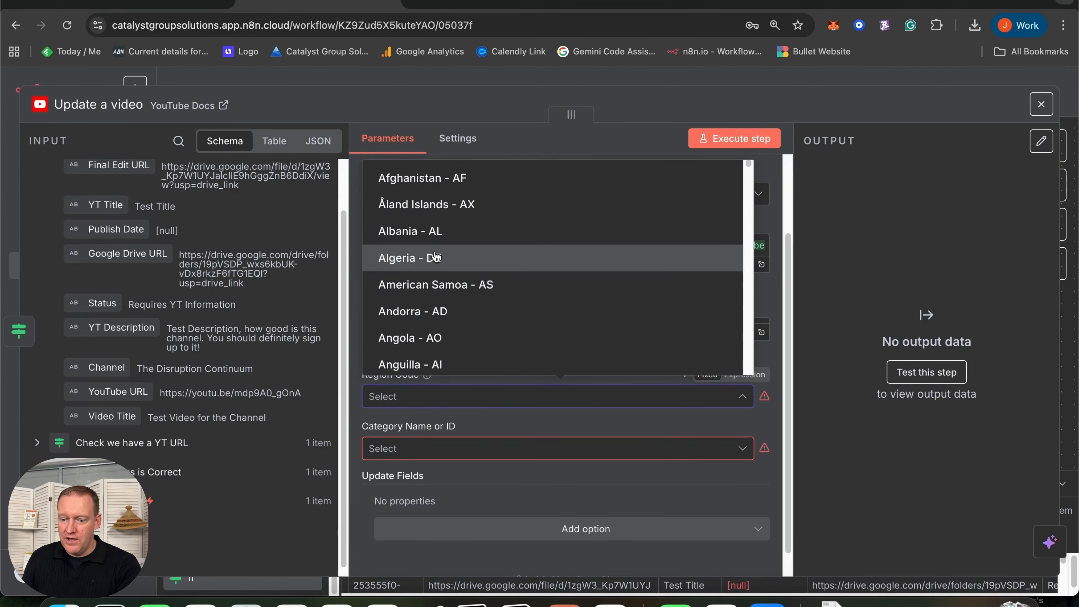
scroll(446, 255, "down", 5)
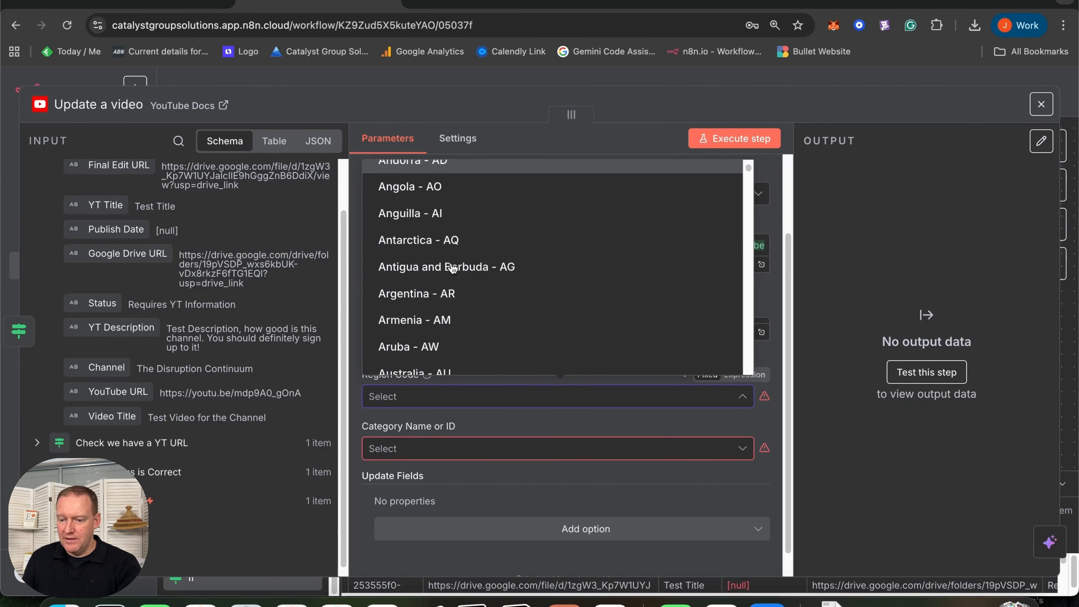
scroll(515, 265, "down", 1)
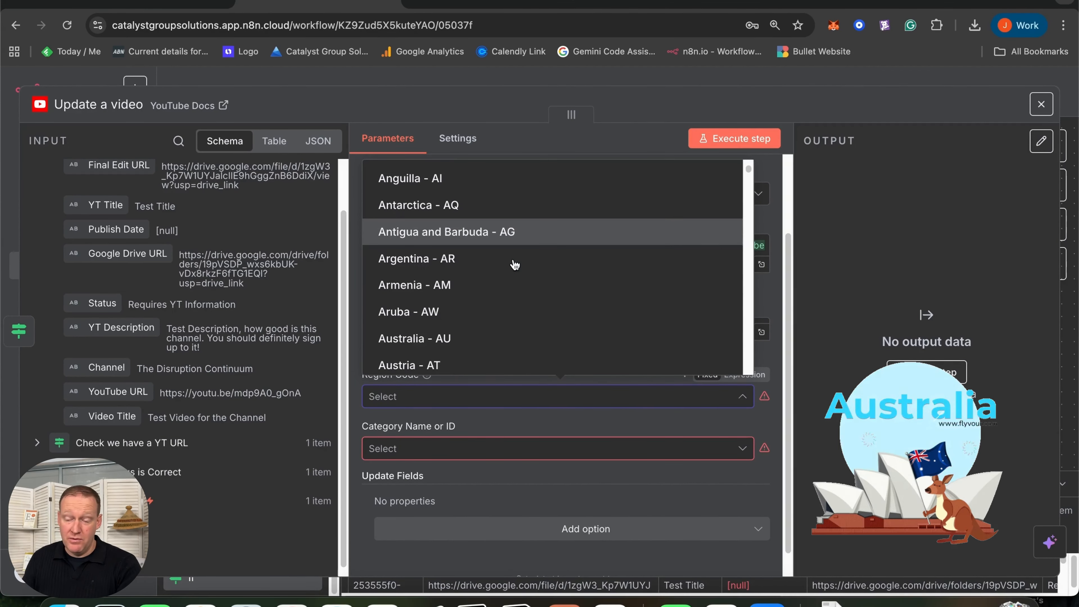
left_click(484, 338)
scroll(572, 425, "down", 1)
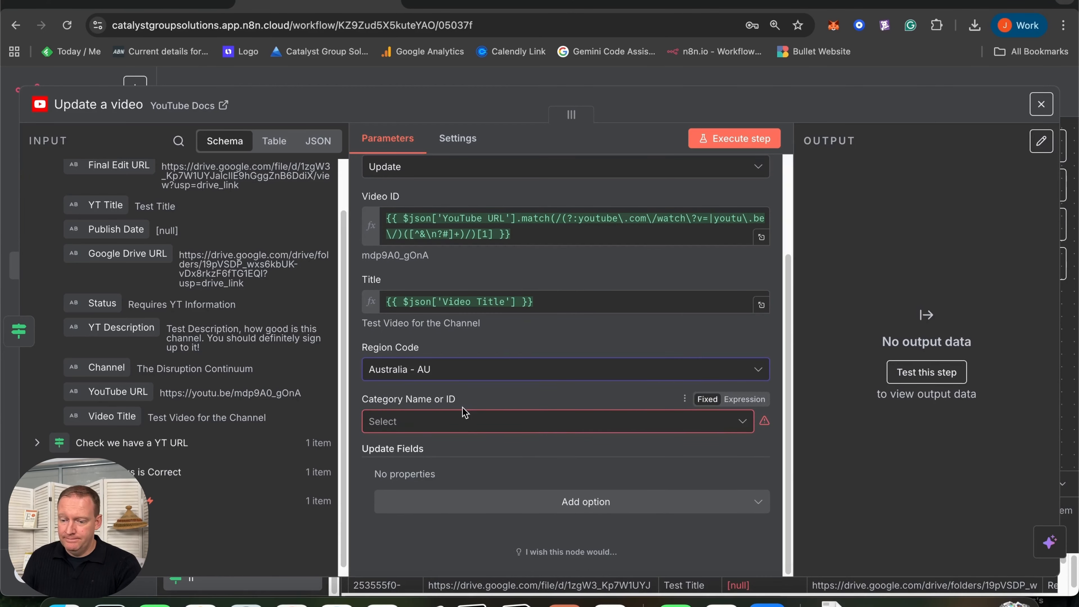
left_click(464, 421)
scroll(548, 347, "down", 4)
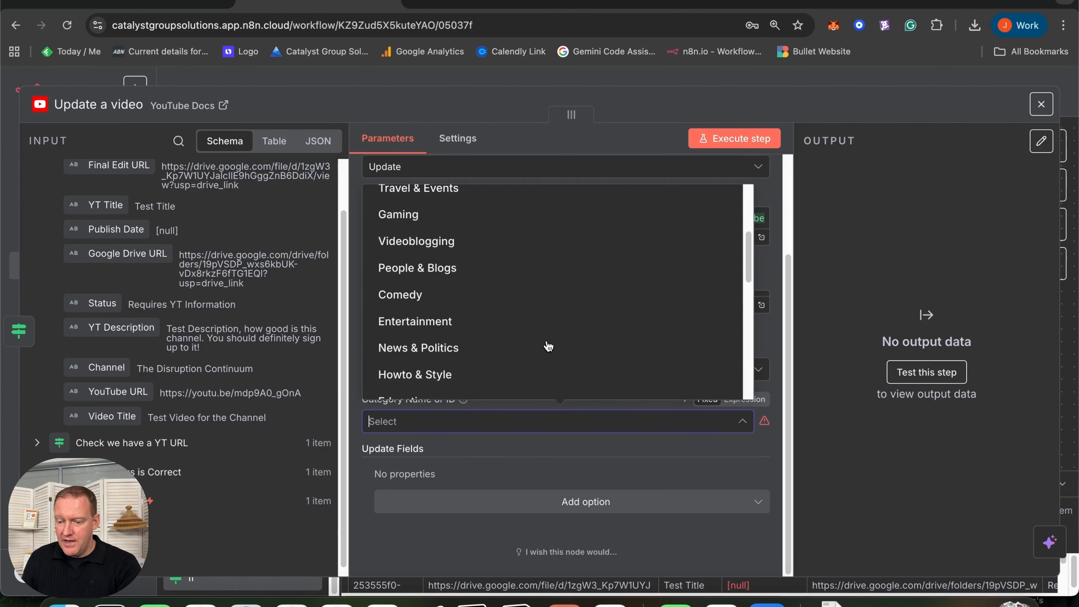
scroll(549, 346, "down", 1)
left_click(549, 345)
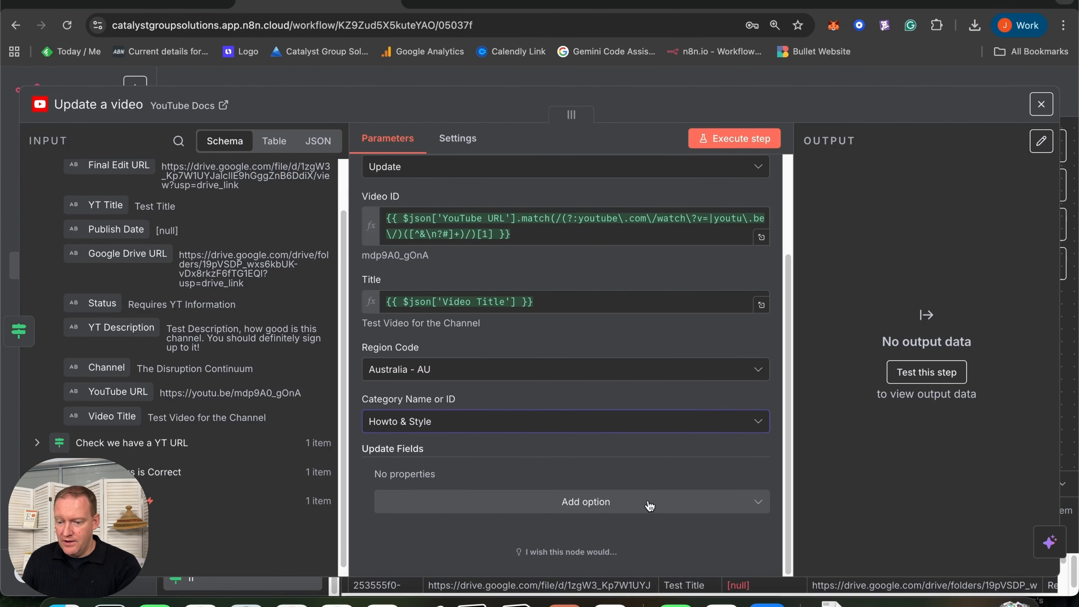
- Add a Description update field and map the YT Description input value into it
left_click(521, 472)
left_click(453, 503)
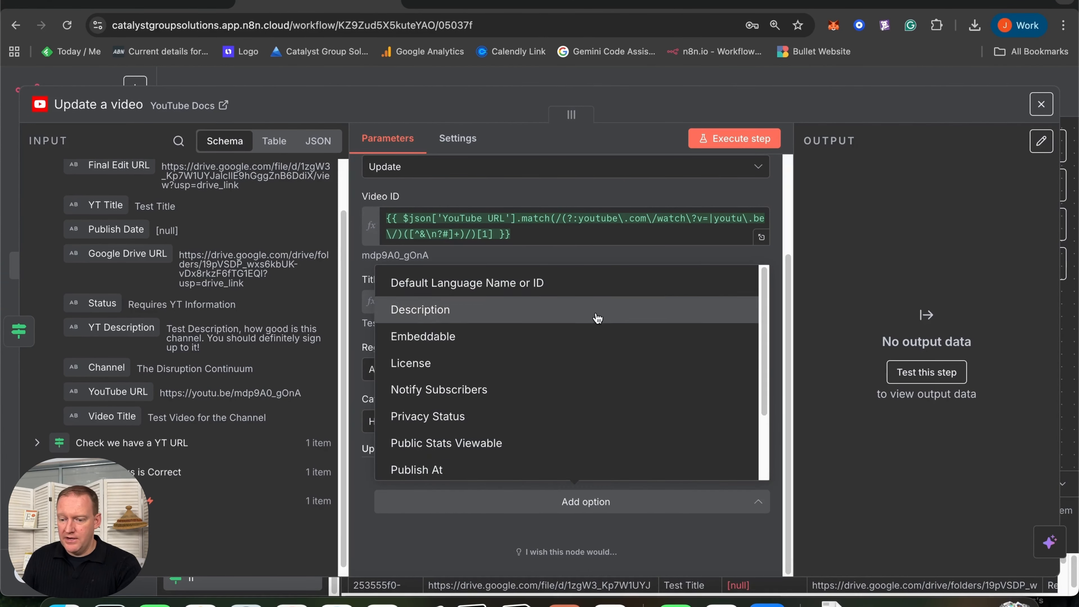
left_click(537, 322)
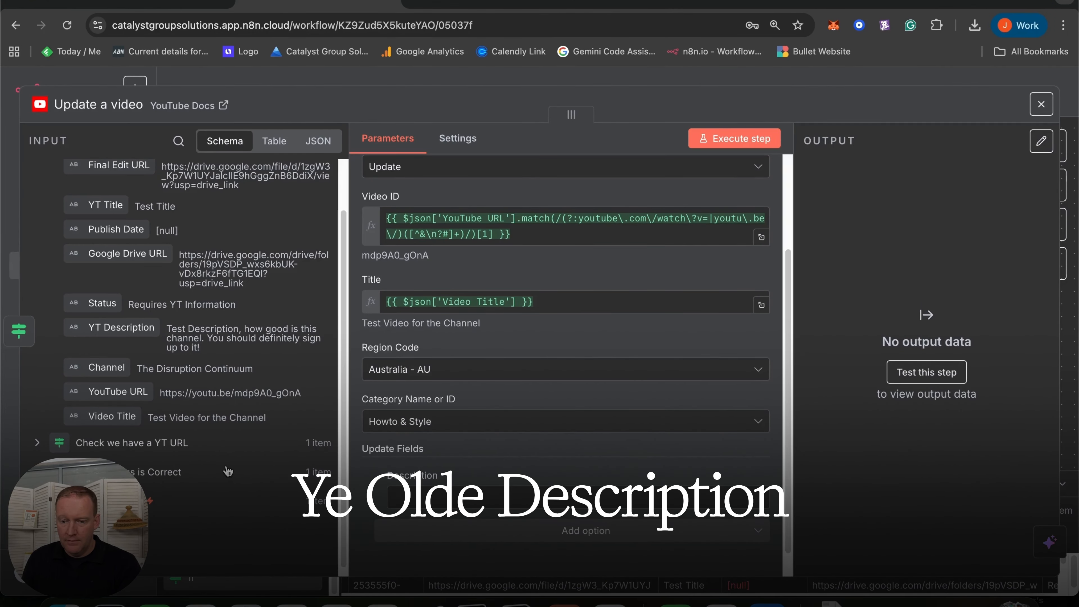
left_click_drag(114, 327, 489, 498)
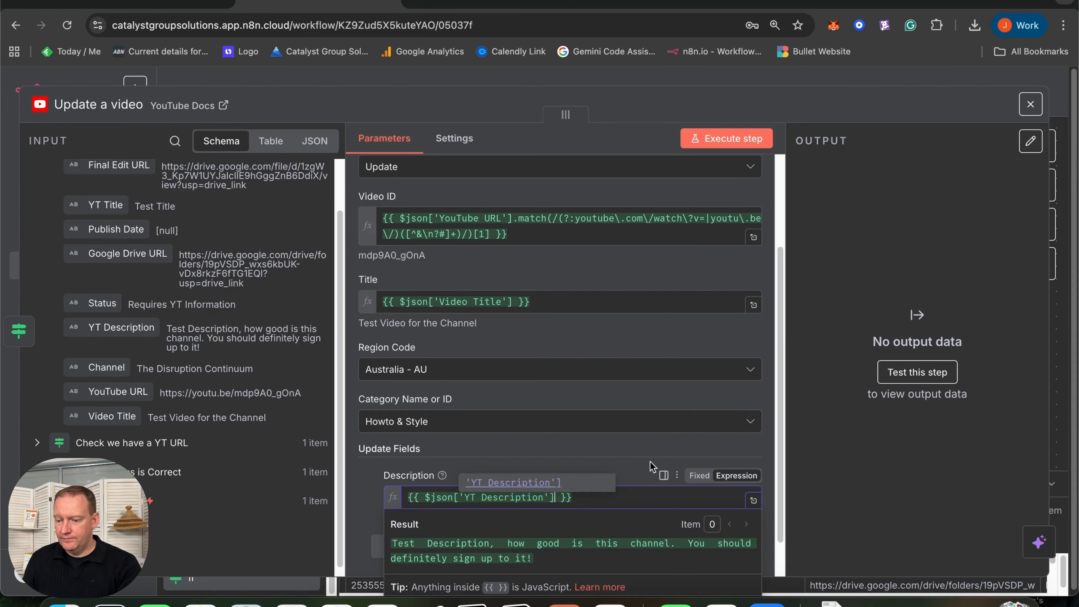
left_click(642, 464)
scroll(642, 464, "down", 2)
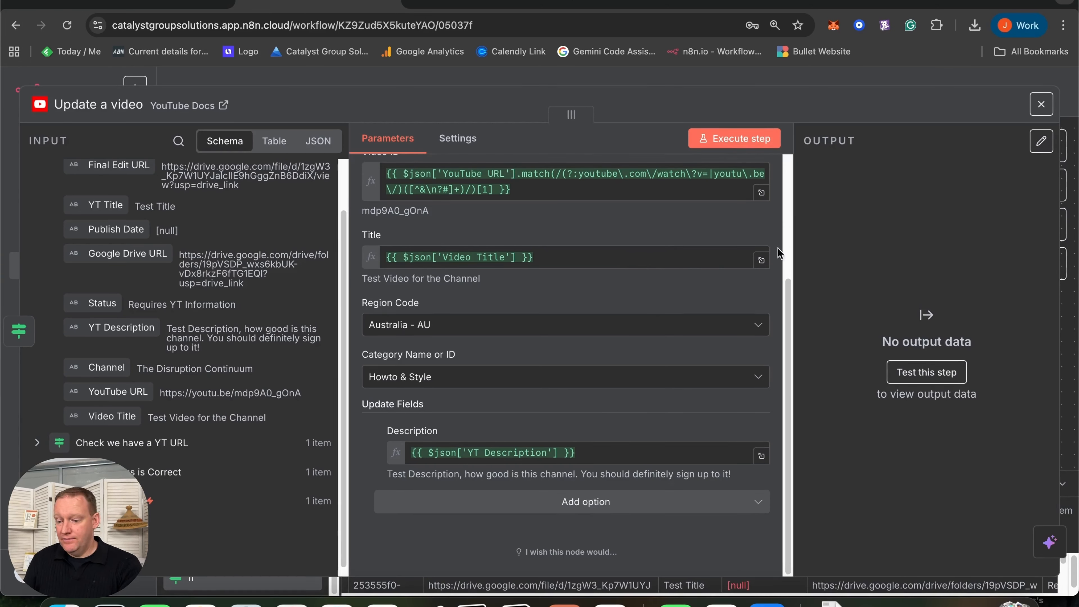
- Execute the Update a video step and check the title and description on the reloaded YouTube Studio video details page
left_click(740, 140)
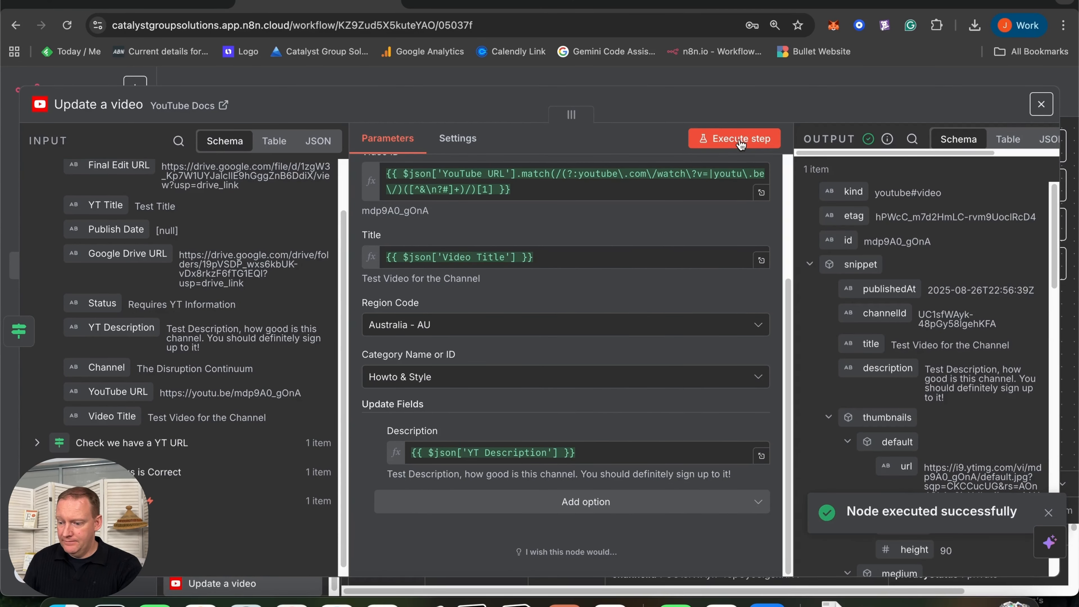
left_click(489, 4)
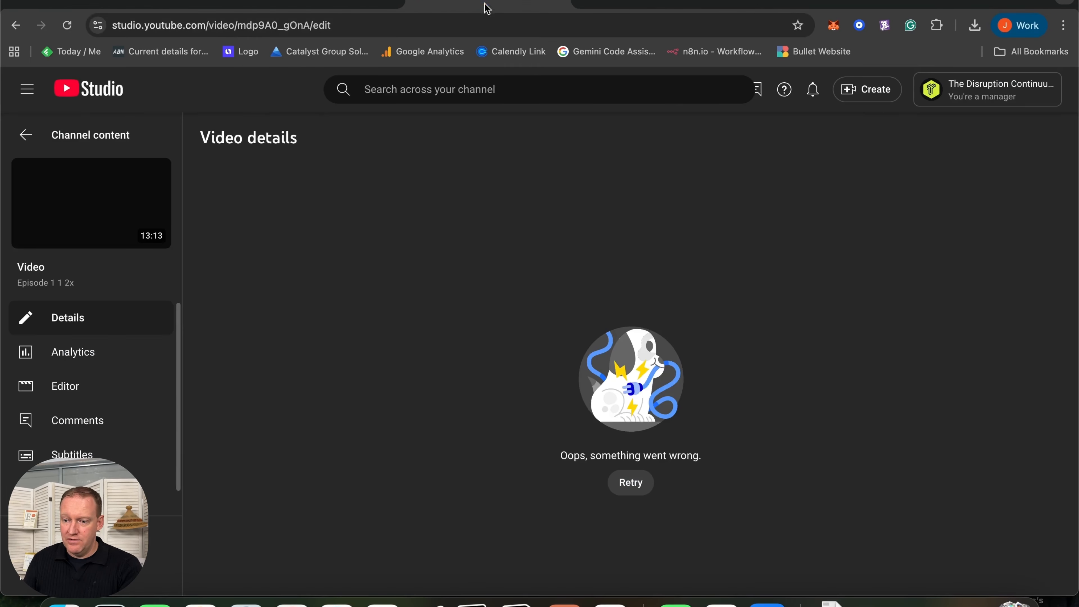
left_click(67, 27)
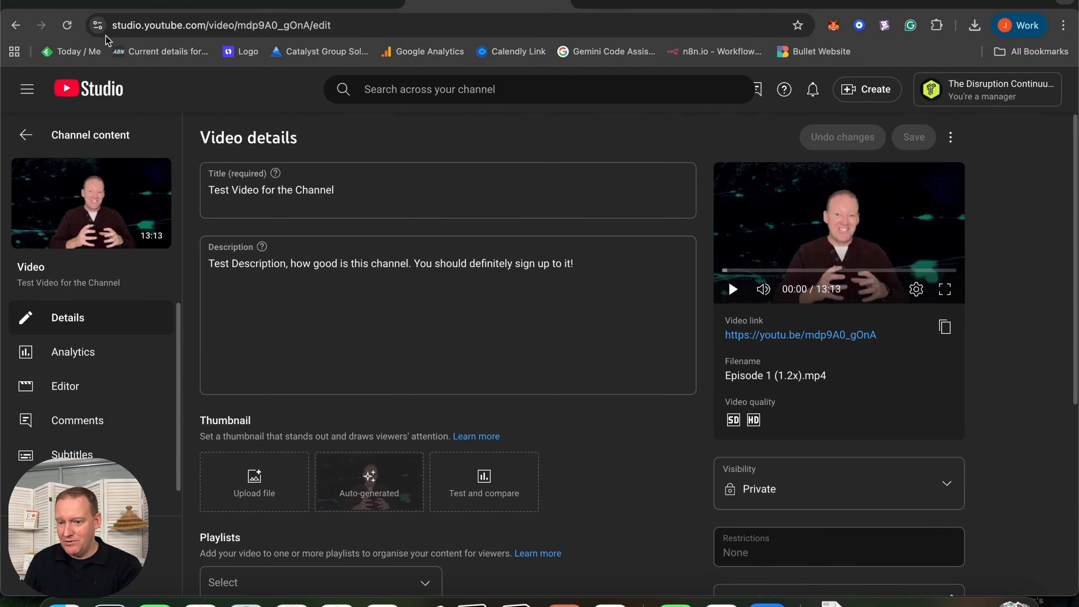
- Return to the n8n workflow and add a Notion node with the Update a database page action after Update a video
left_click(318, 4)
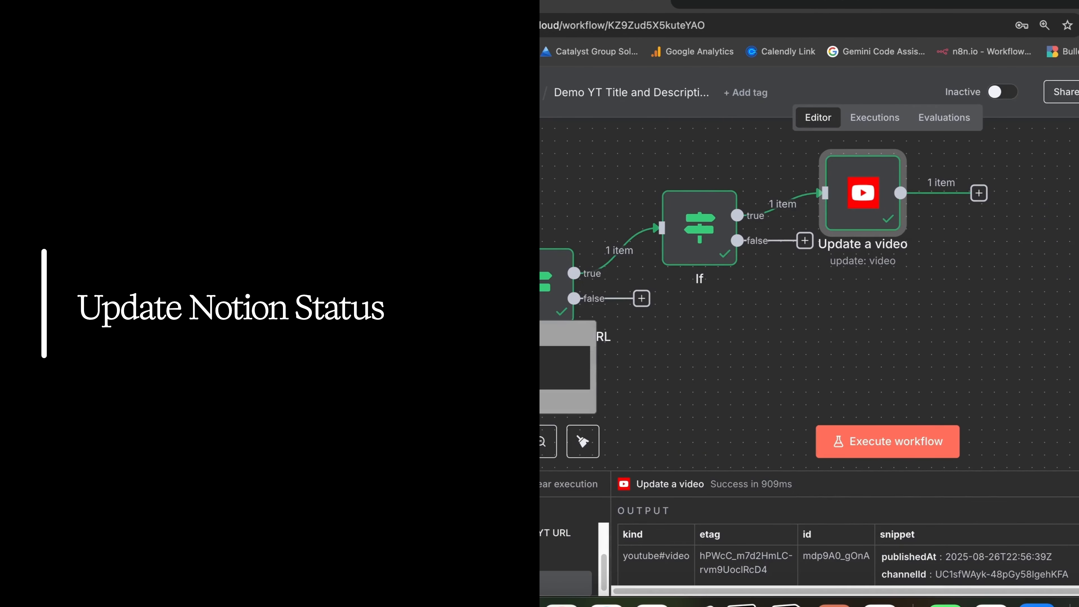
left_click(979, 194)
type("notion")
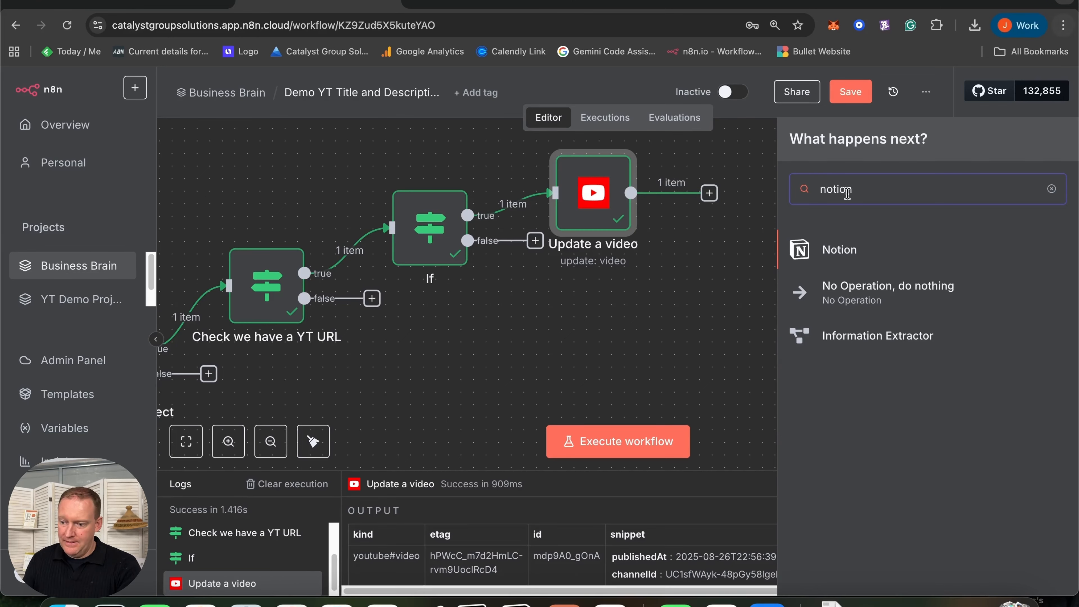
left_click(836, 252)
scroll(889, 320, "down", 5)
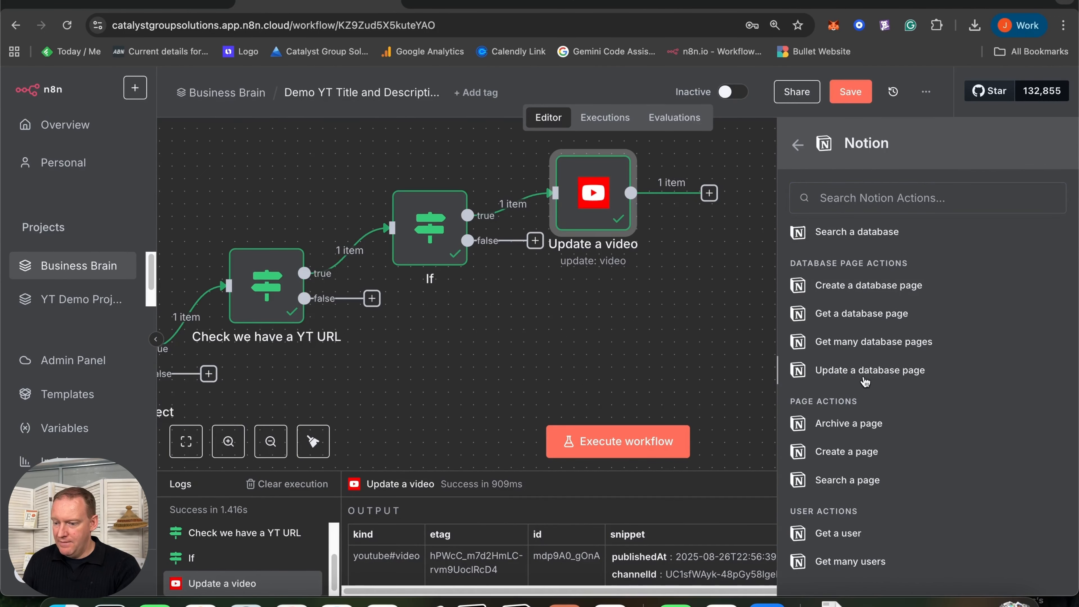
left_click(869, 371)
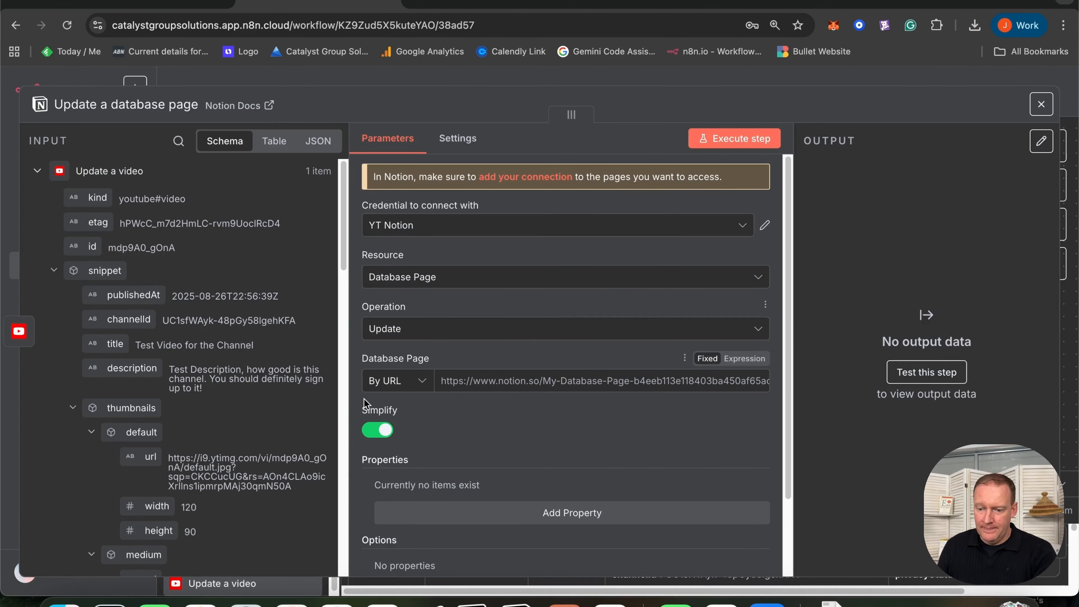
- Set the Database Page to be identified by ID, using the id value from the Notion Trigger data
left_click(395, 380)
left_click(390, 446)
scroll(236, 467, "down", 15)
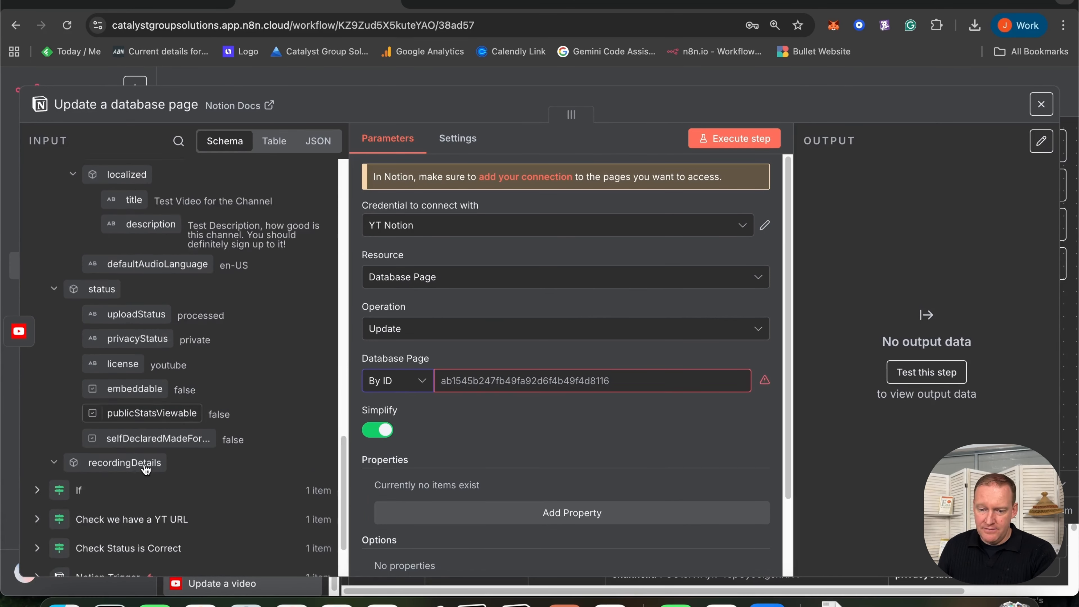
left_click(37, 493)
scroll(176, 532, "down", 3)
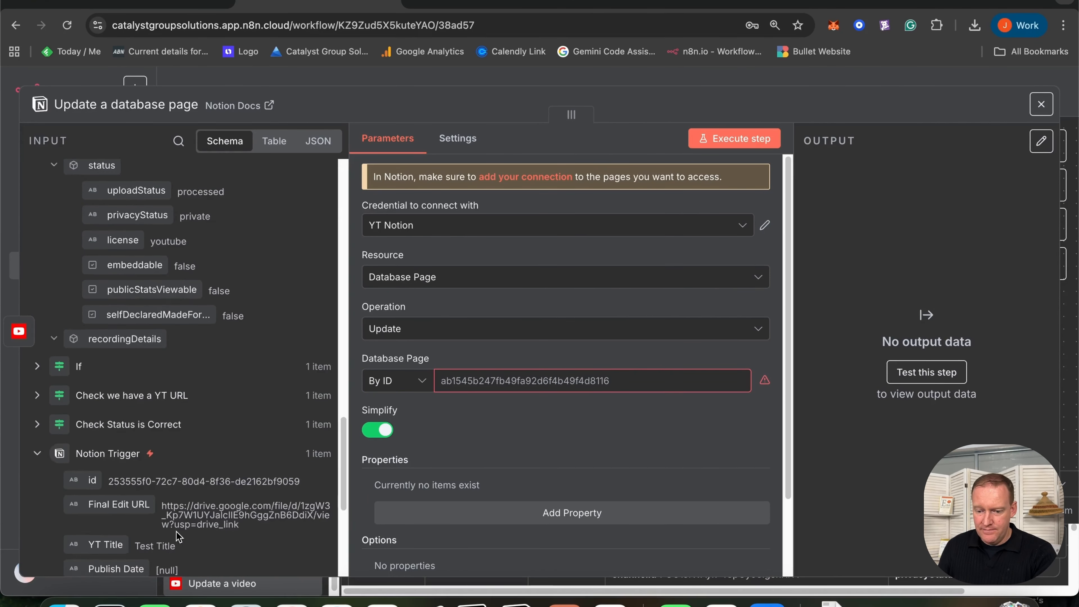
left_click_drag(83, 455, 487, 381)
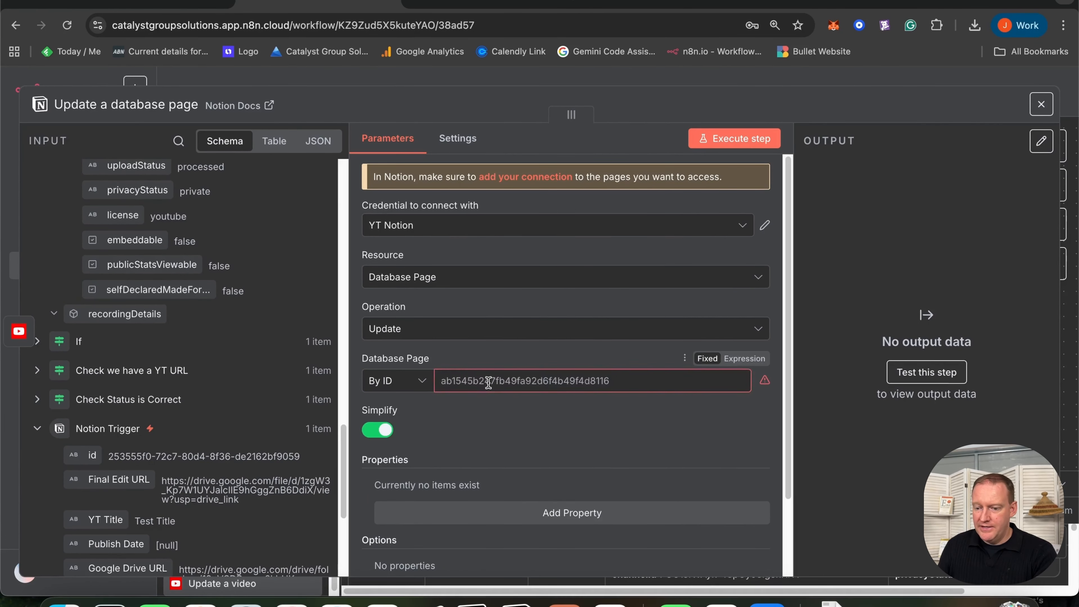
left_click(605, 357)
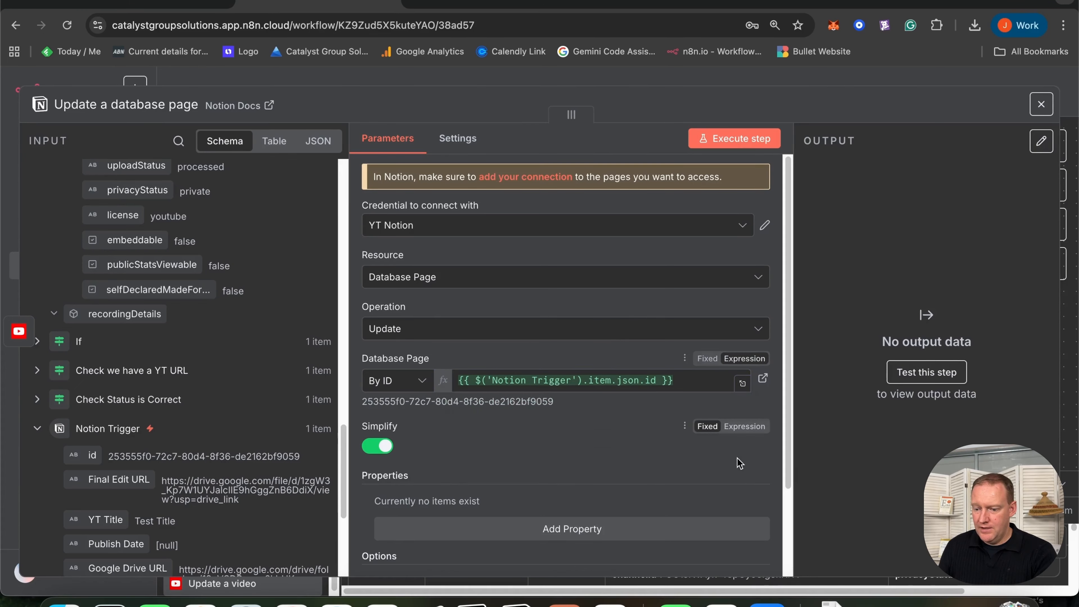
scroll(718, 458, "down", 3)
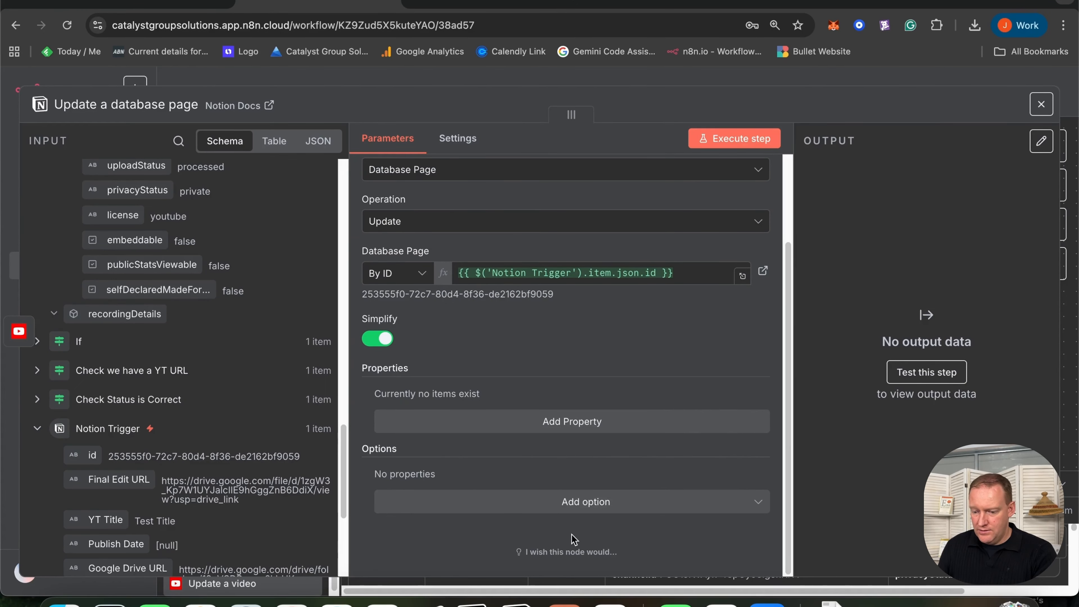
- Switch to Notion and create a new Status option named YT-Title-Desc-Updated on the last row of the YT Video Tracker Database
left_click(518, 603)
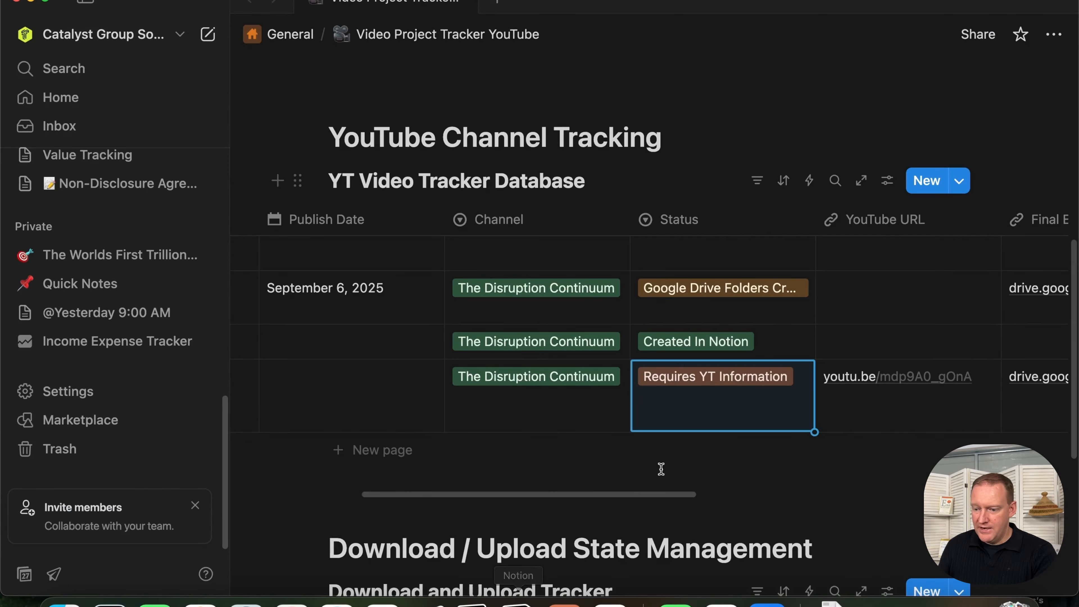
left_click(755, 414)
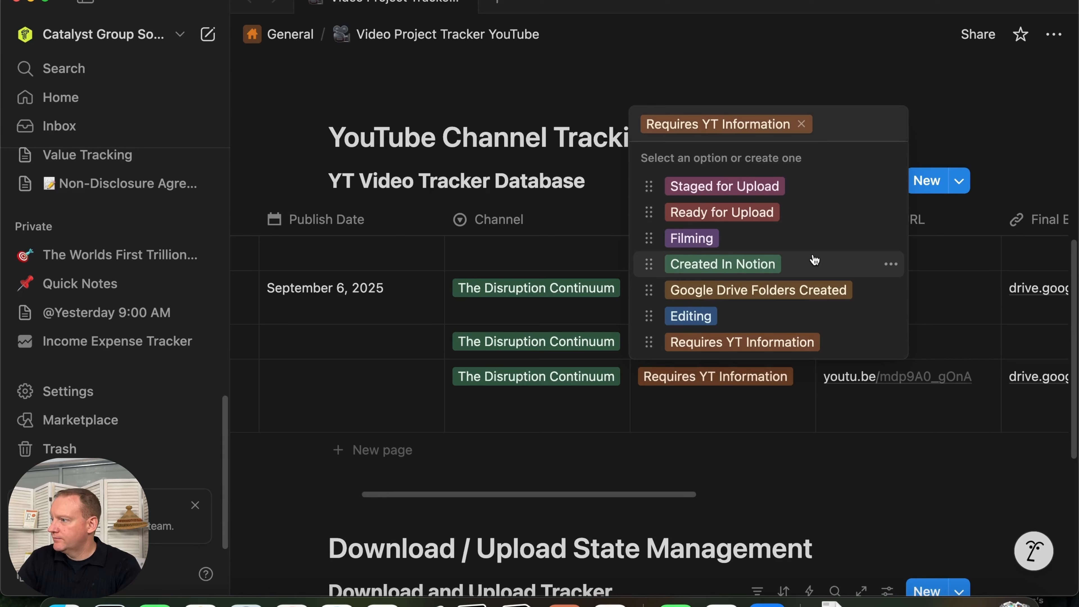
type("YT")
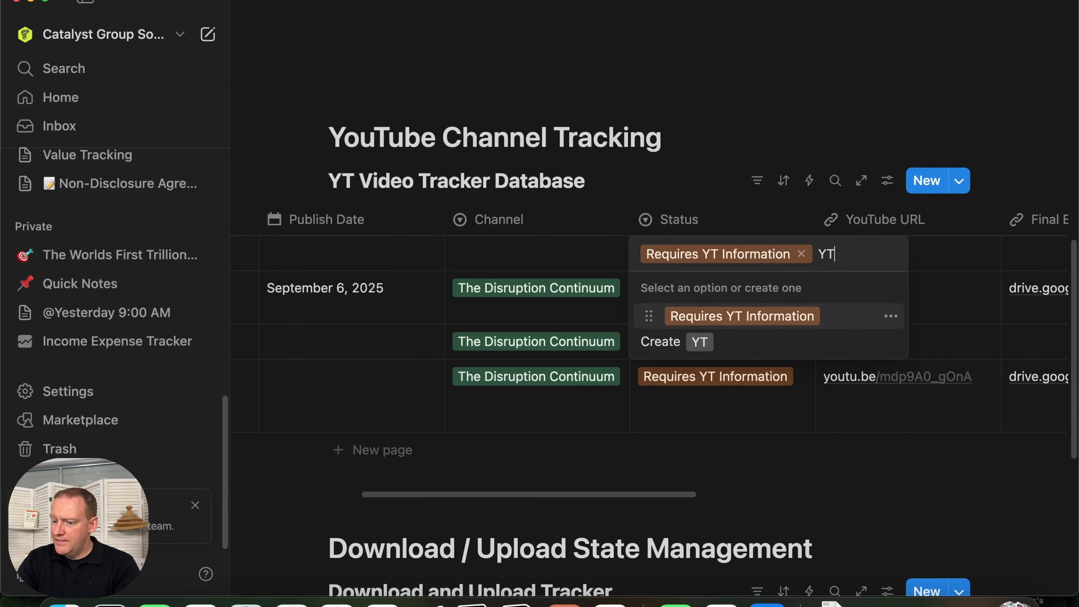
type("-")
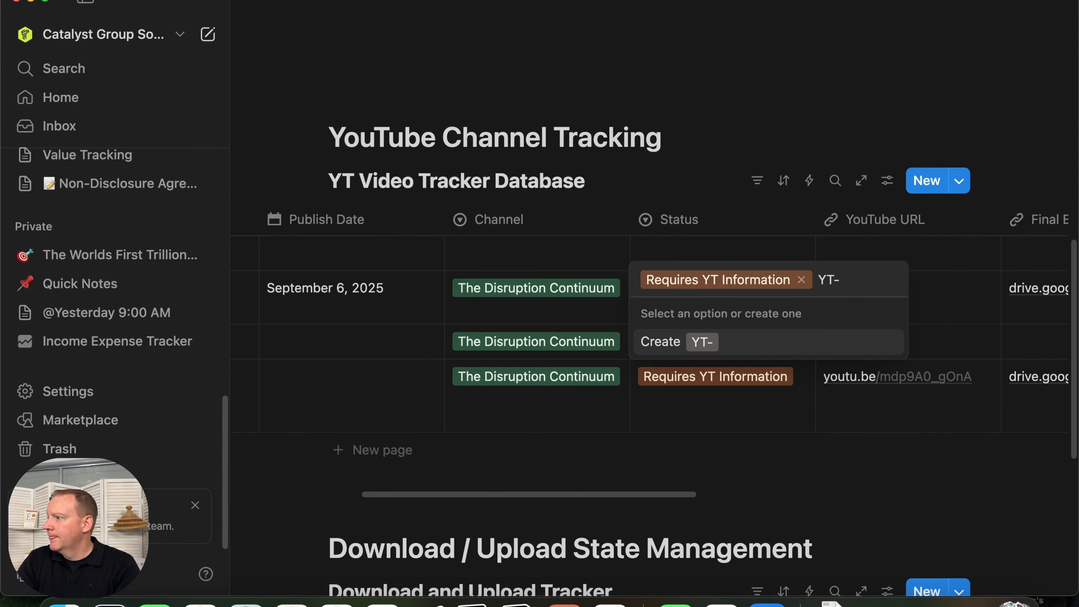
type("Tit")
type("le")
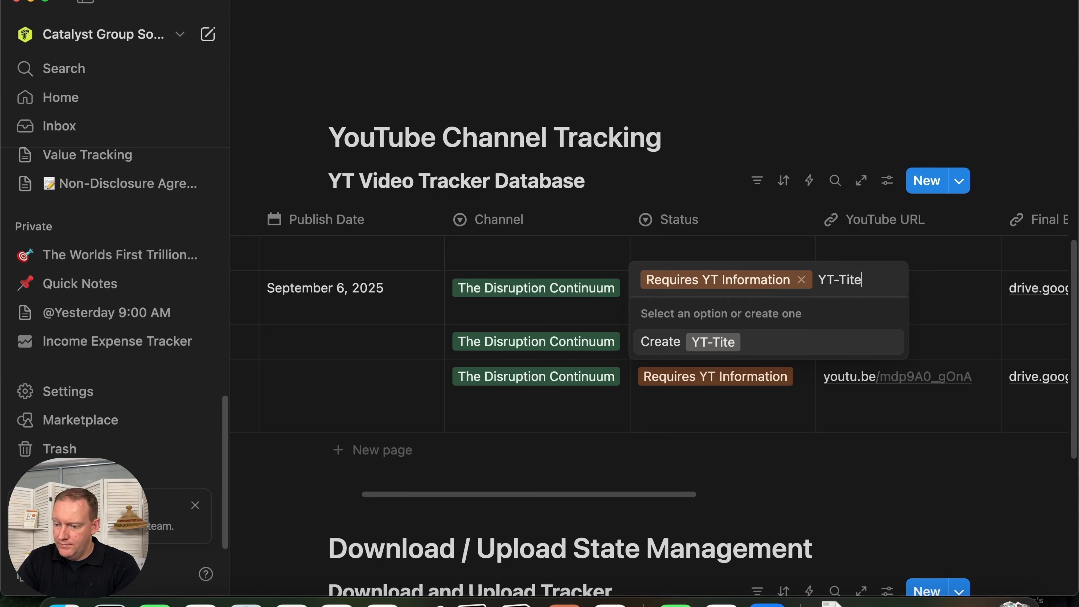
type("-Desc")
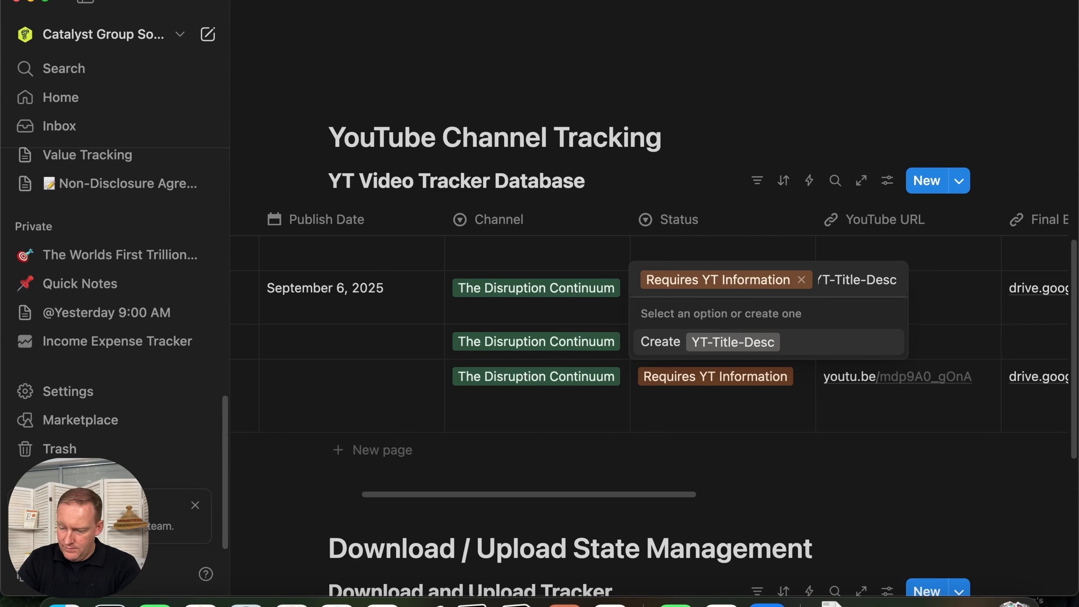
type("-Updated")
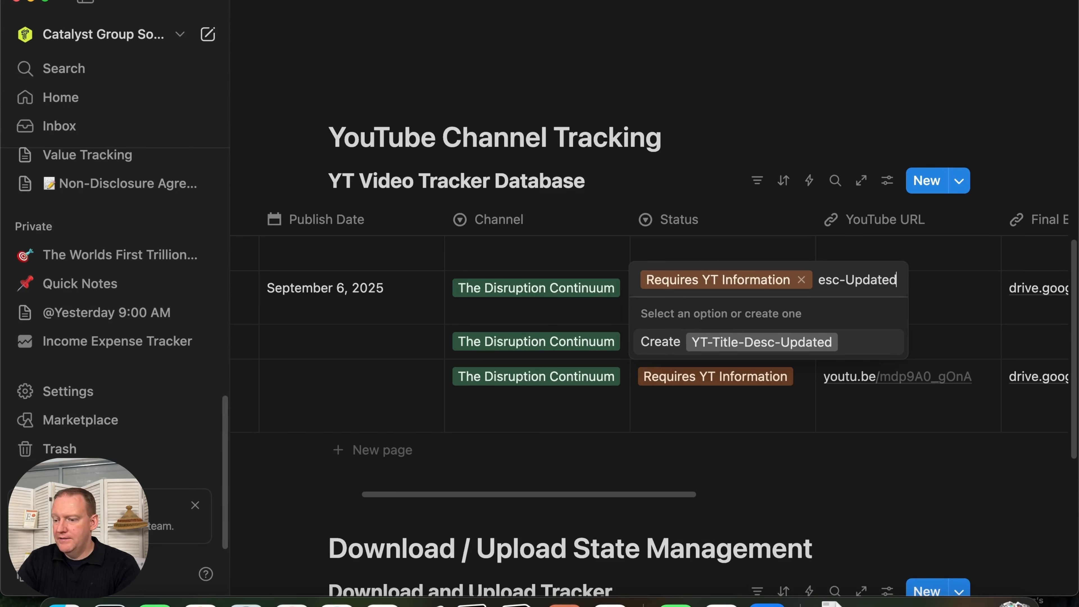
key("Return")
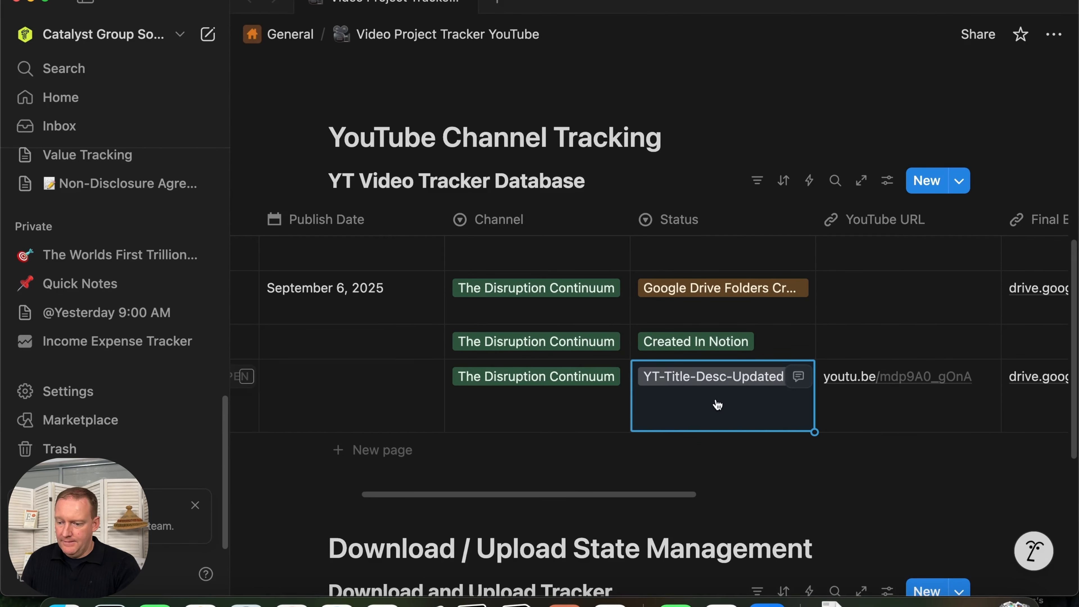
- Set the last video row's Status back to Requires YT Information
left_click(737, 398)
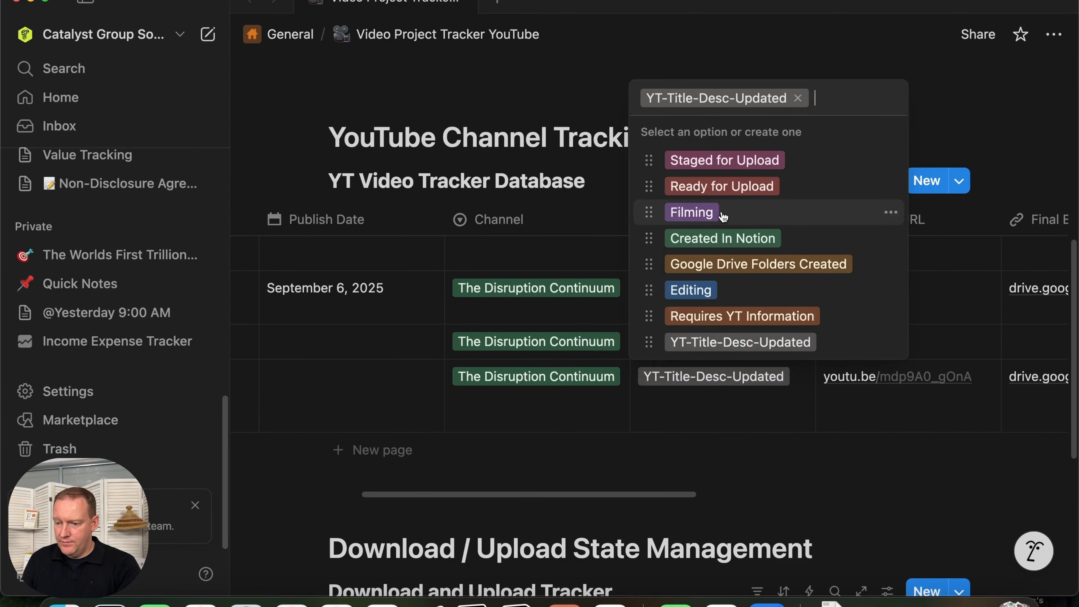
left_click(723, 314)
scroll(660, 415, "left", 2)
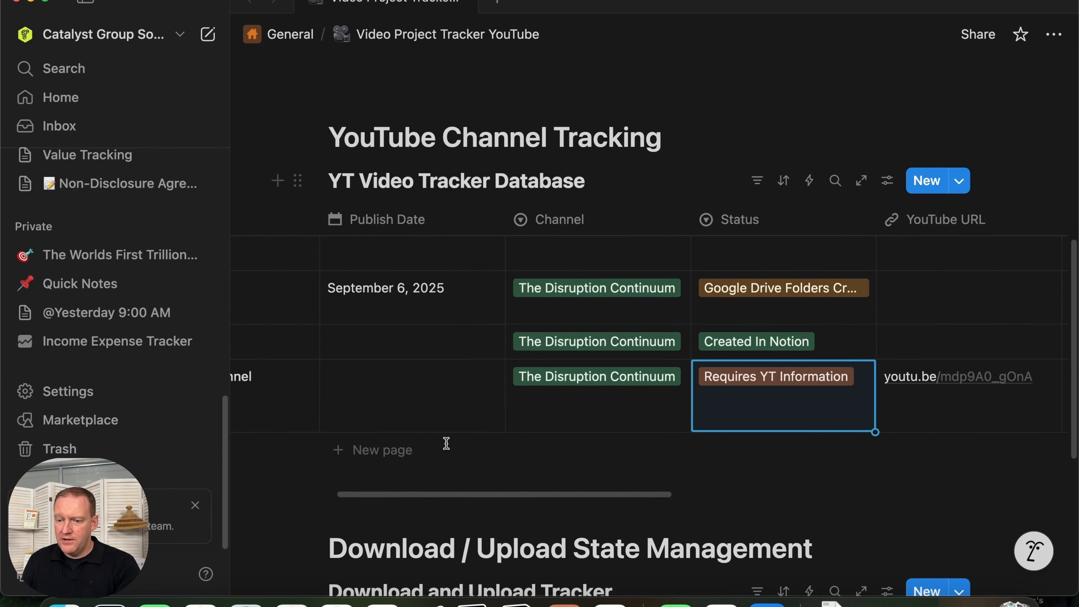
- Return to n8n and add a Status property to the Update a database page node with the option YT-Title-Desc-Updated
key("super+Tab")
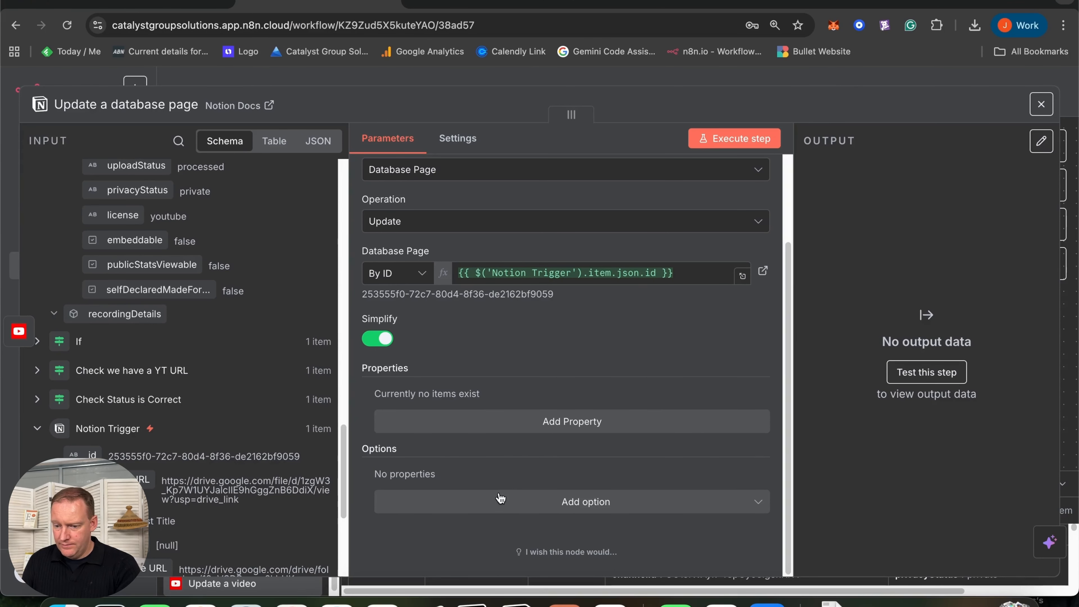
left_click(570, 423)
left_click(474, 427)
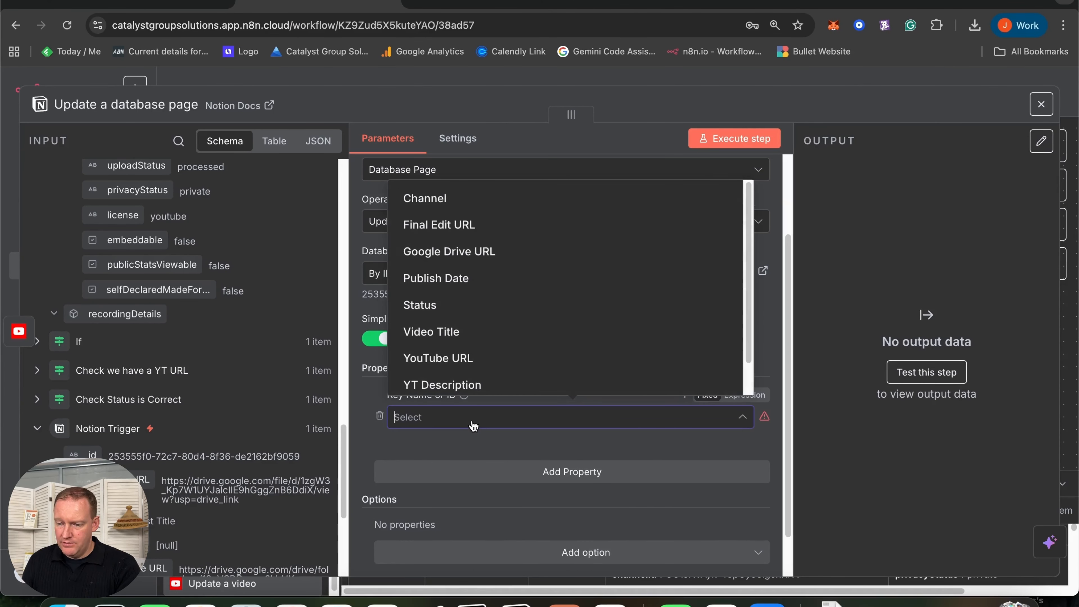
scroll(520, 336, "down", 2)
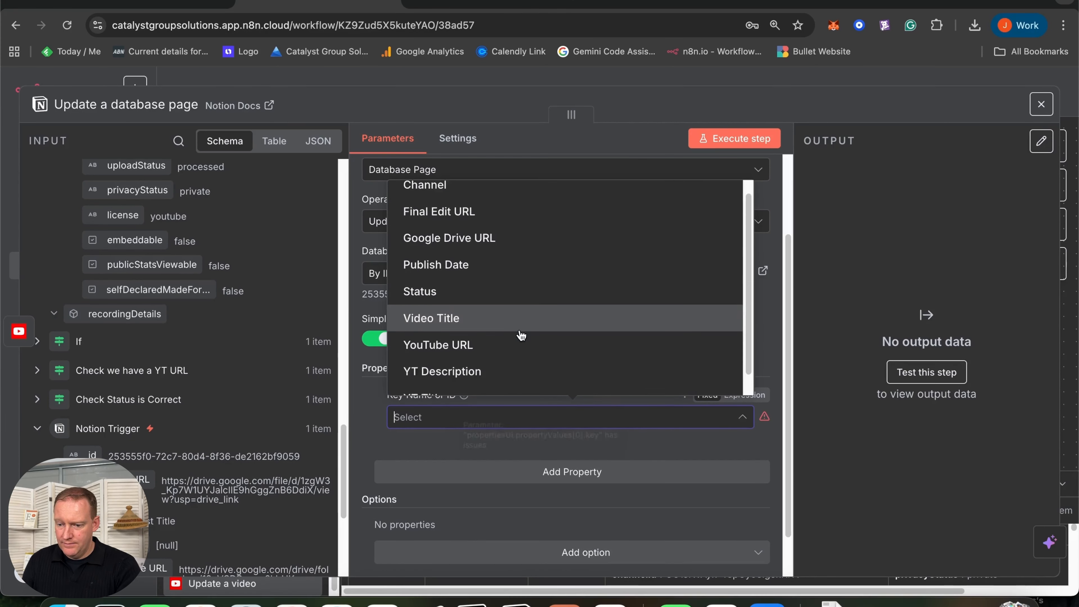
scroll(522, 336, "up", 2)
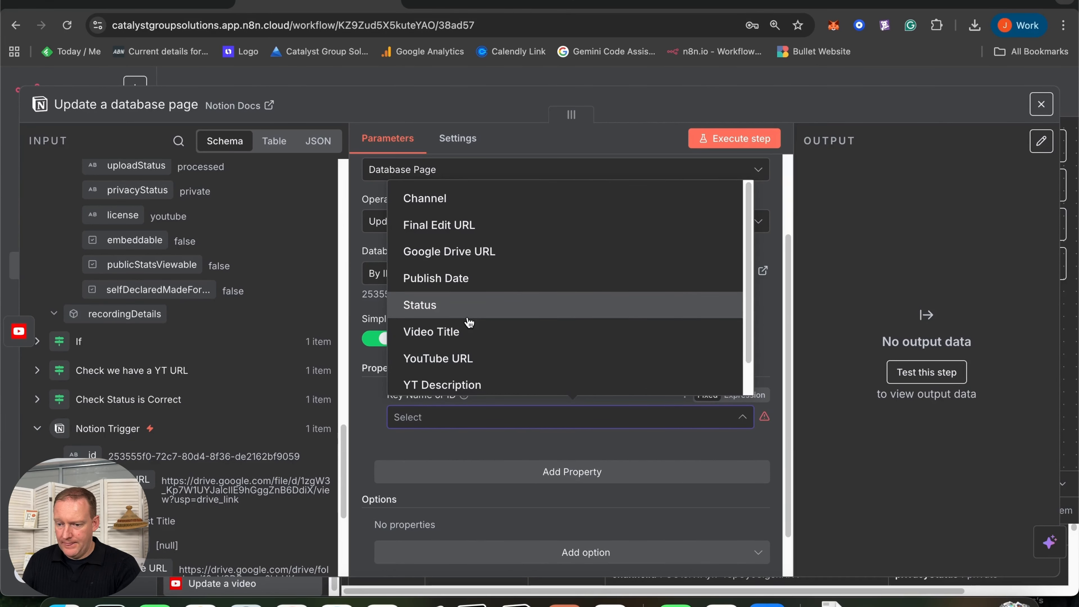
left_click(470, 305)
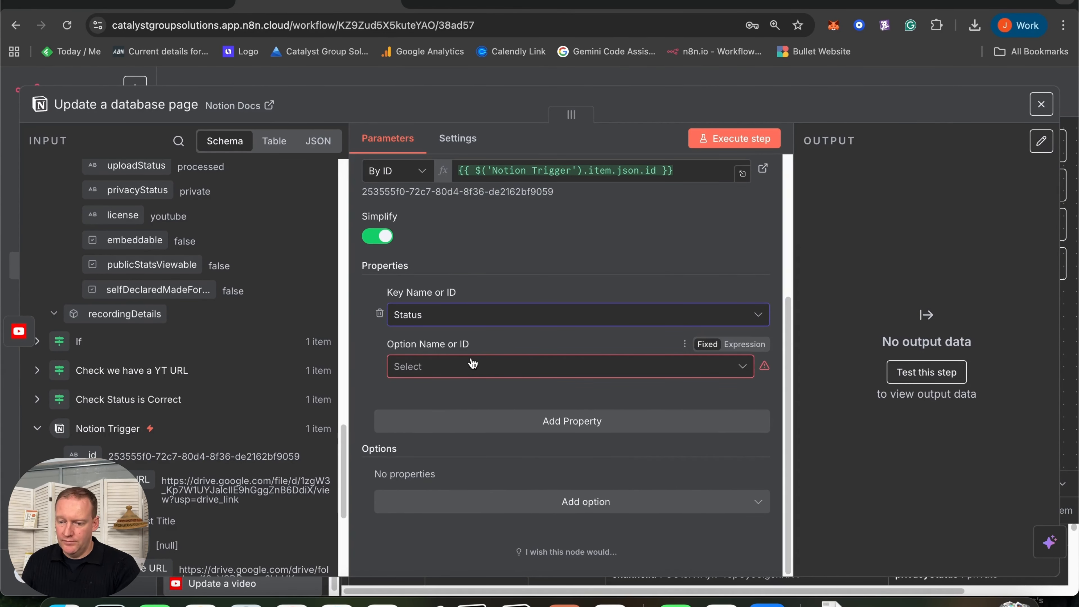
left_click(464, 368)
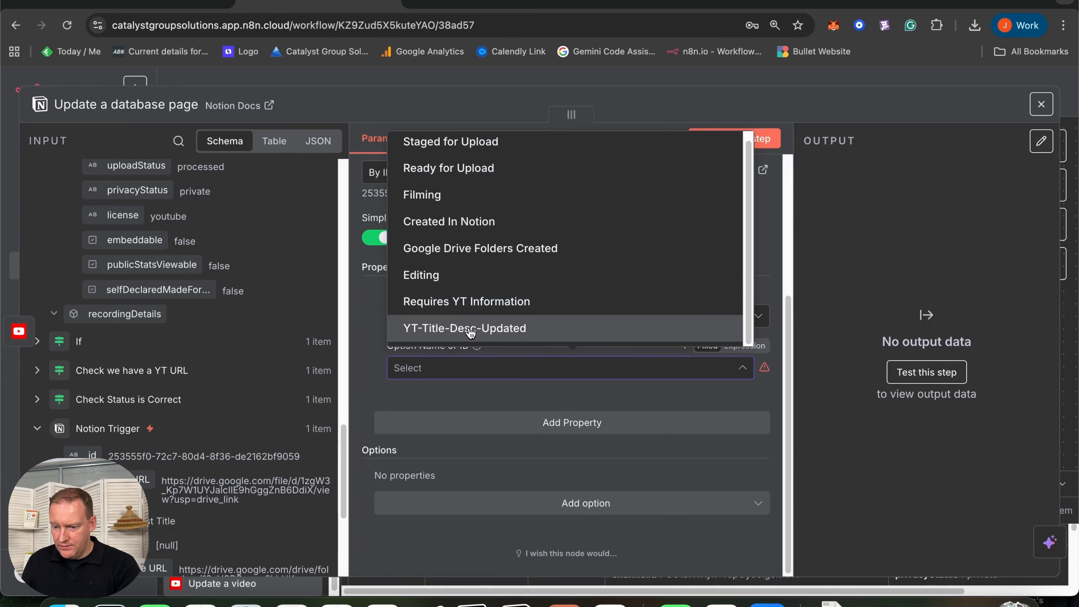
left_click(466, 335)
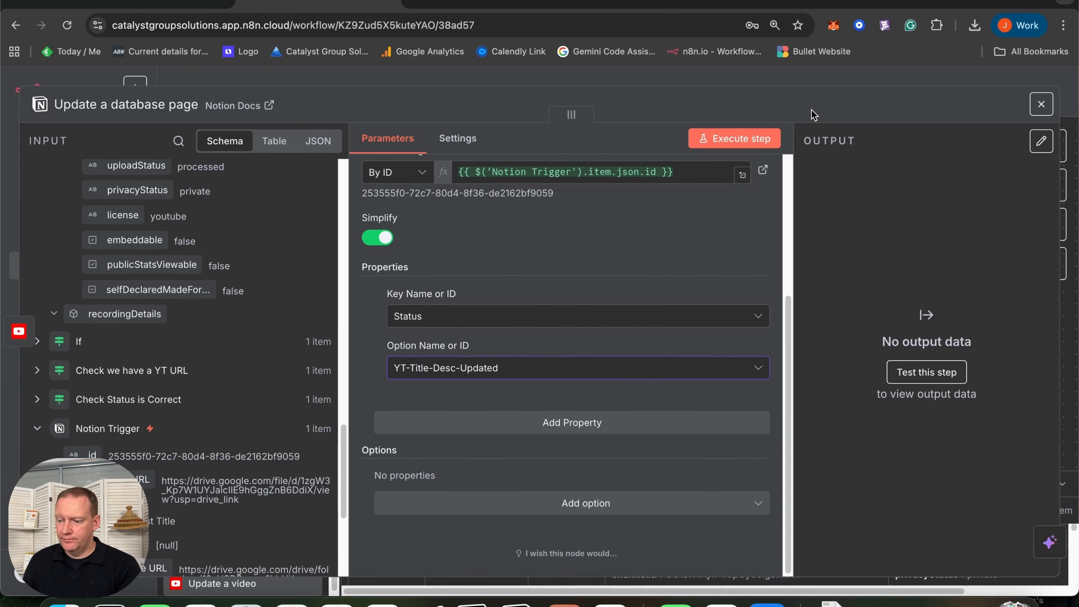
- Execute the Update a database page step, check the video row's Status in Notion, and return to n8n
left_click(719, 138)
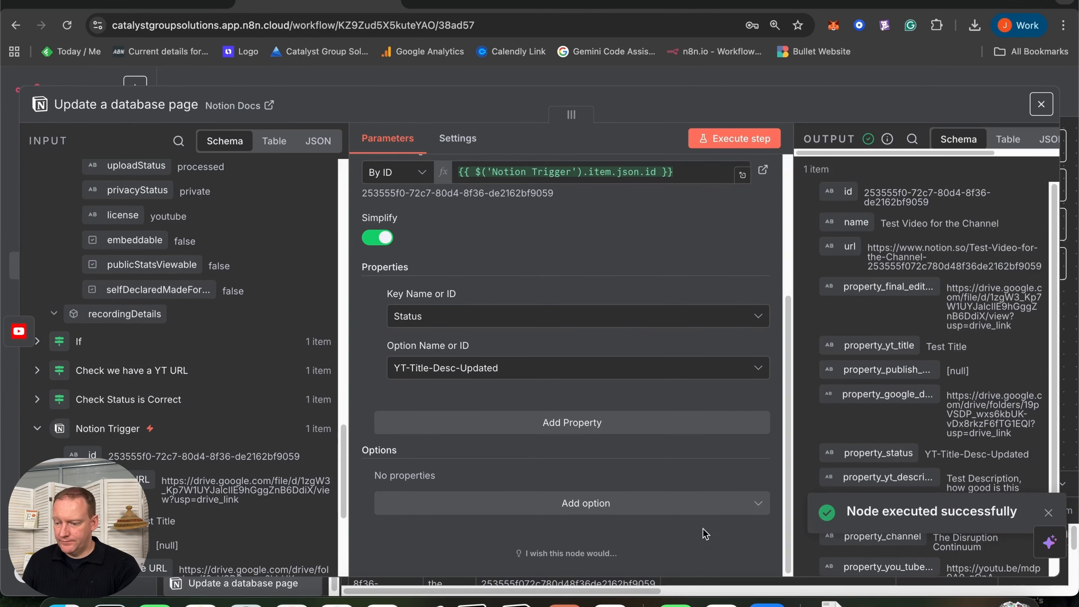
left_click(518, 605)
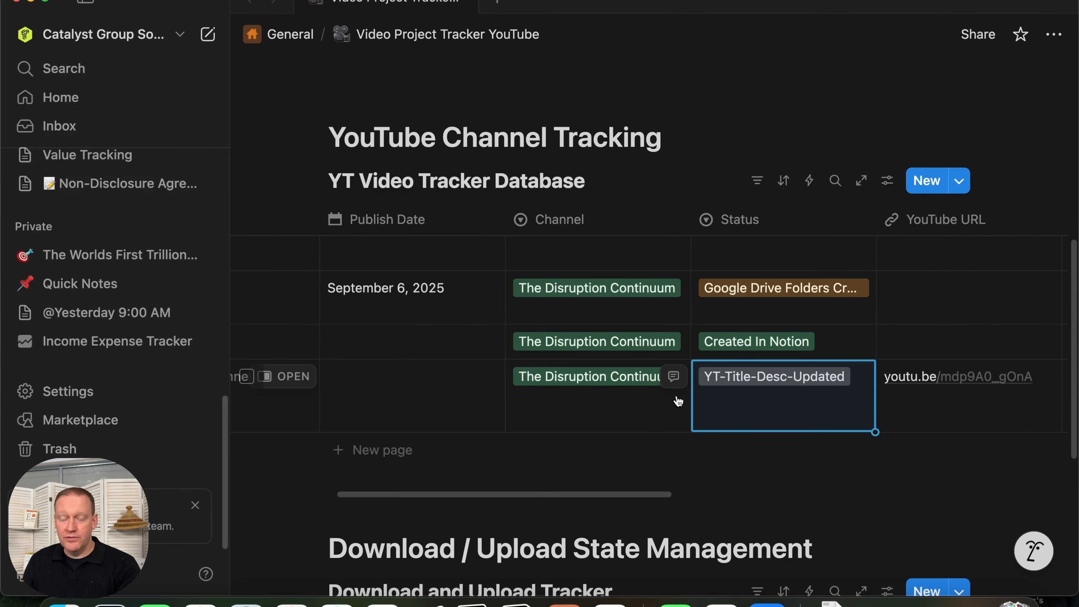
left_click(554, 577)
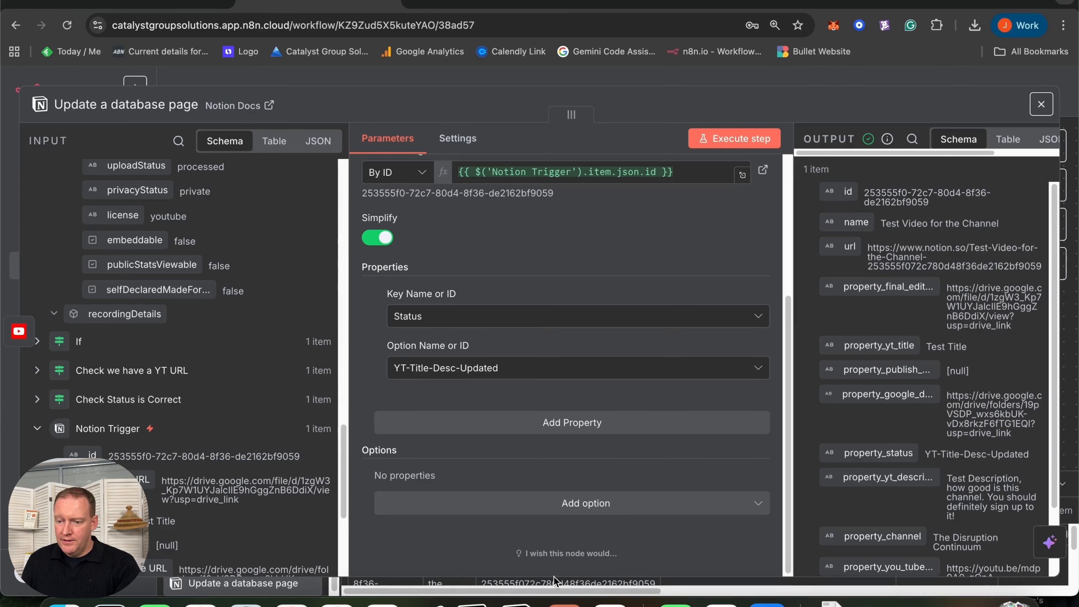